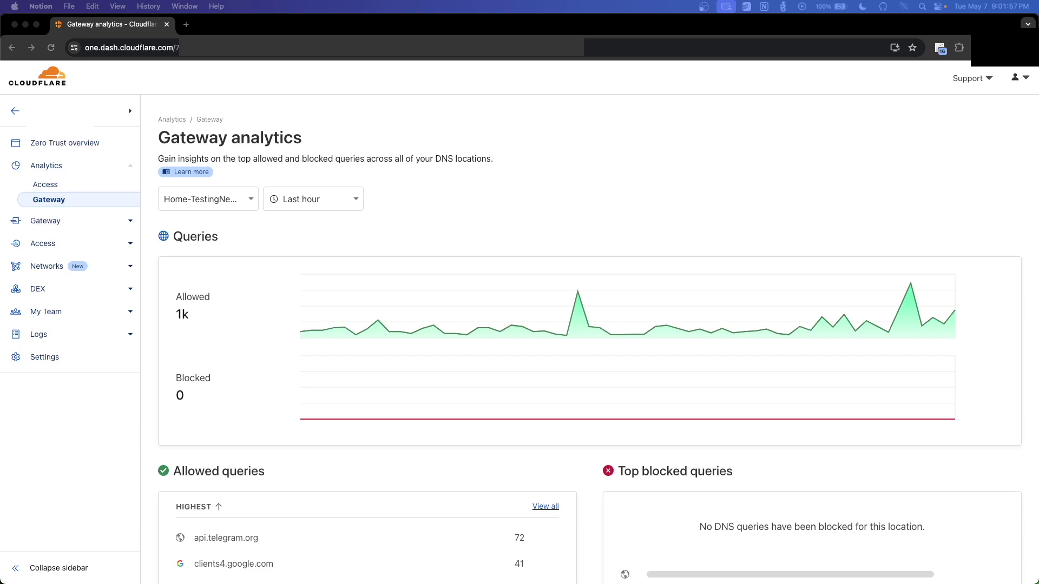
left_click(514, 295)
mouse_move(589, 327)
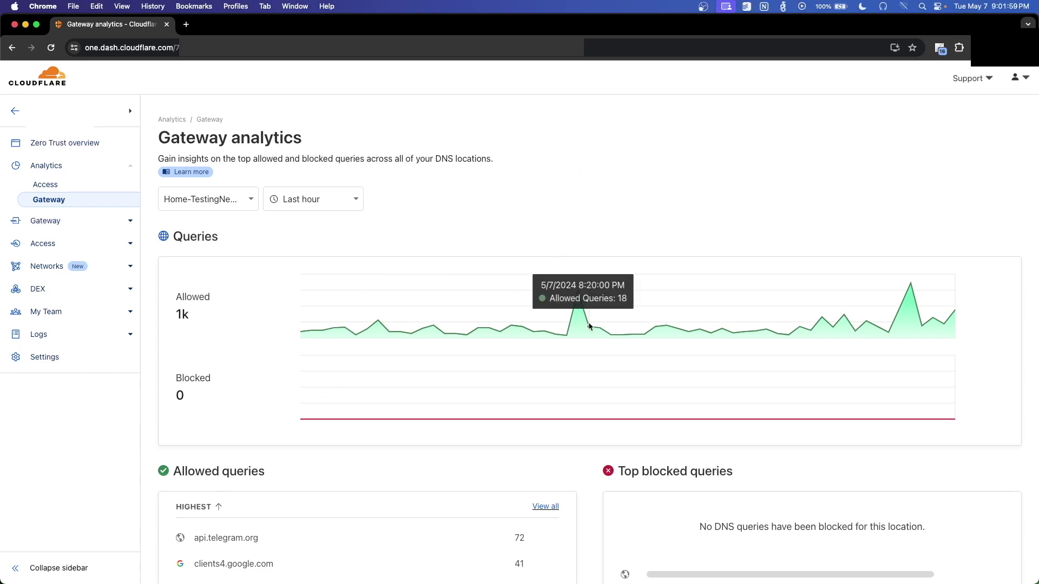
scroll(560, 404, "down", 5)
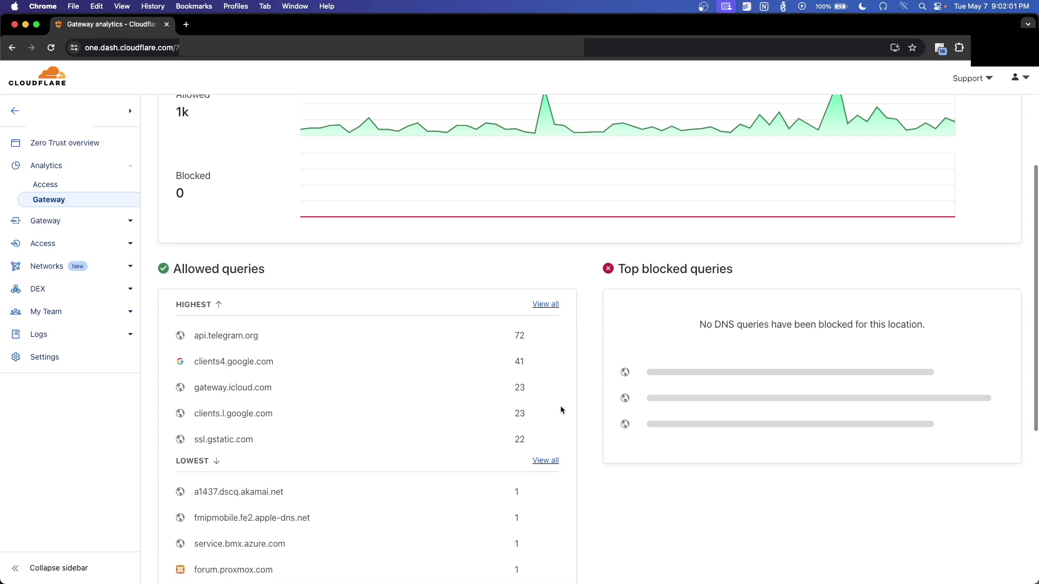
scroll(560, 407, "down", 4)
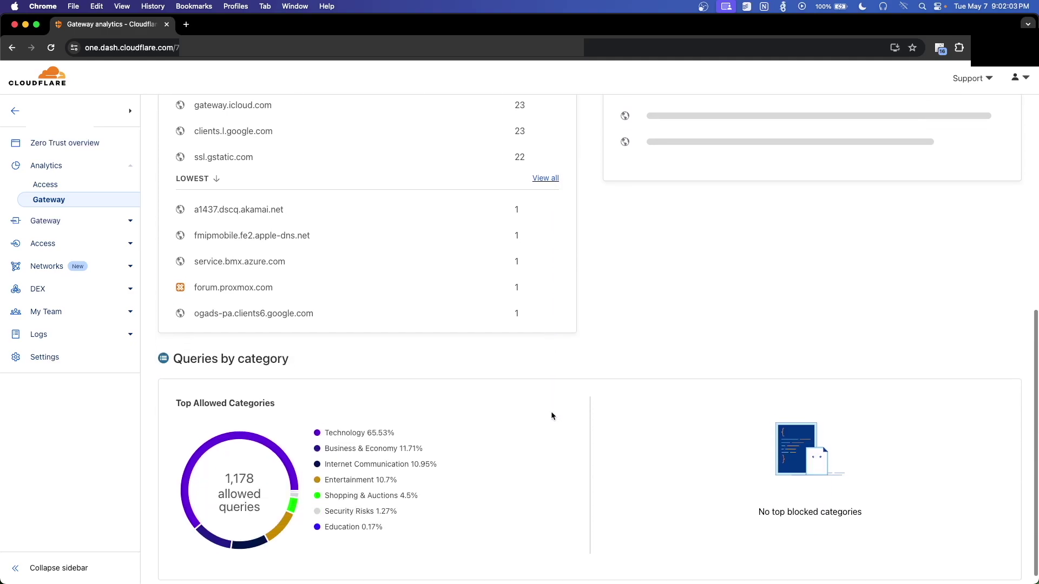
scroll(522, 368, "up", 10)
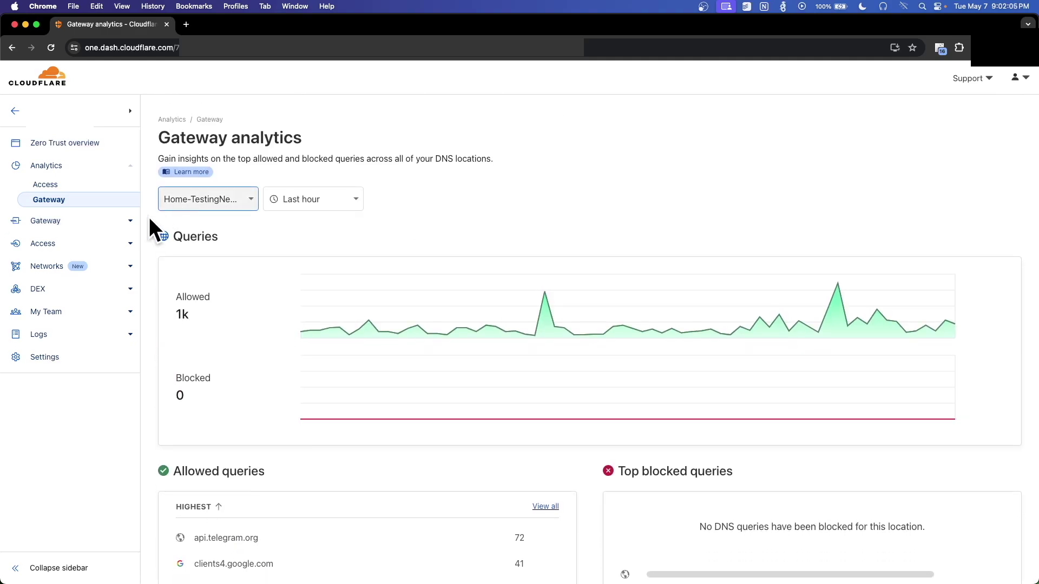
scroll(368, 392, "down", 3)
scroll(369, 391, "up", 3)
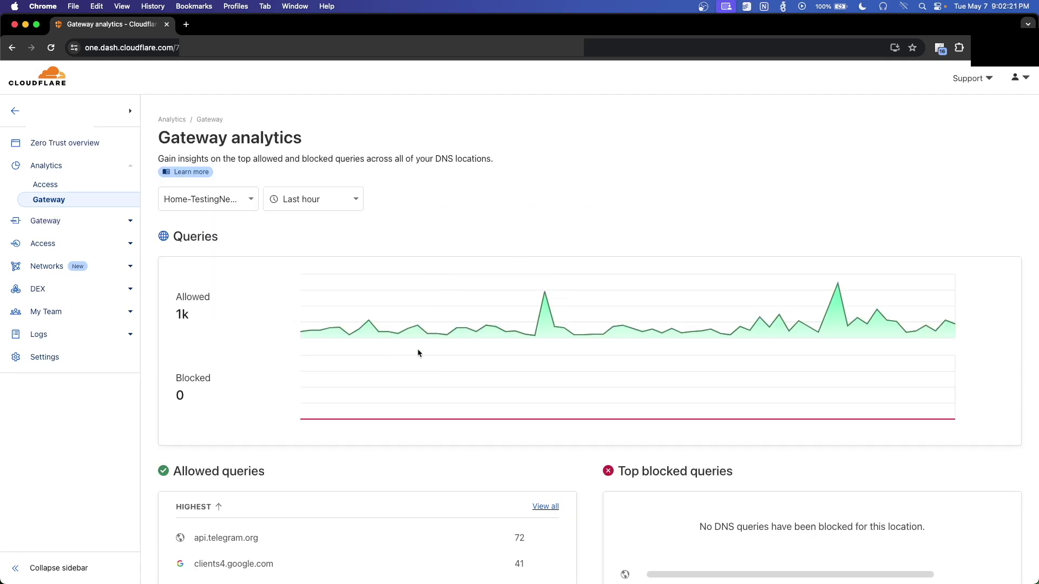
scroll(268, 355, "down", 3)
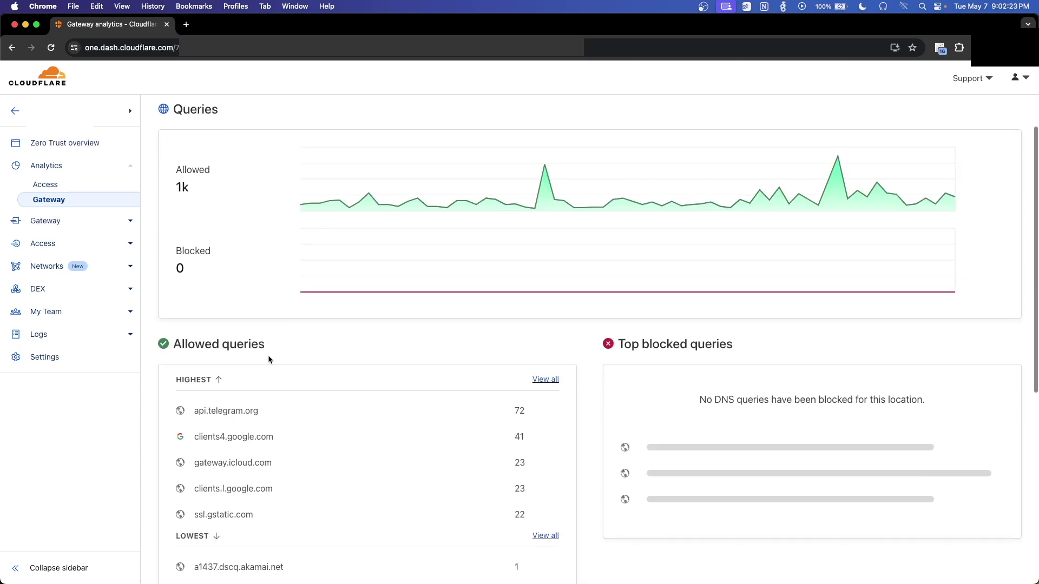
- Expand Gateway in the sidebar to list DNS Locations, Firewall, Egress and Resolver Policies
left_click(128, 227)
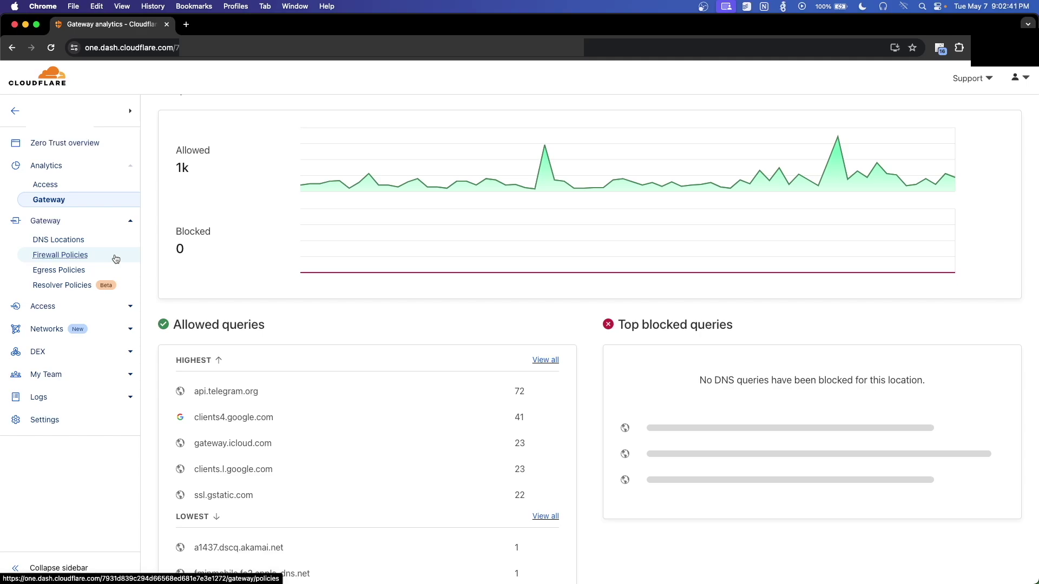
scroll(412, 322, "up", 3)
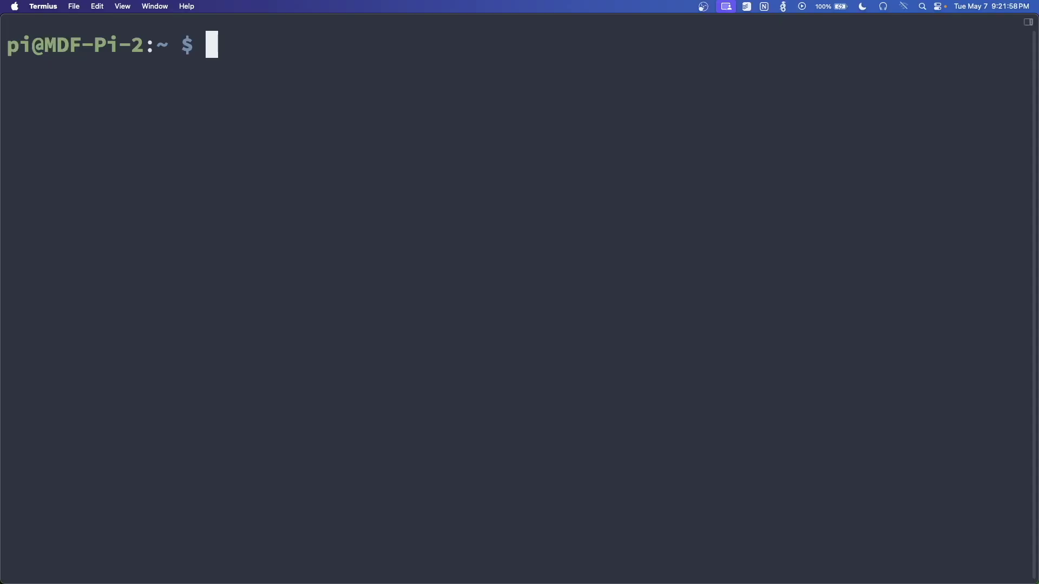
- Run nslookup craigslist.org through the local Pi-hole
type("nslok")
key("BackSpace")
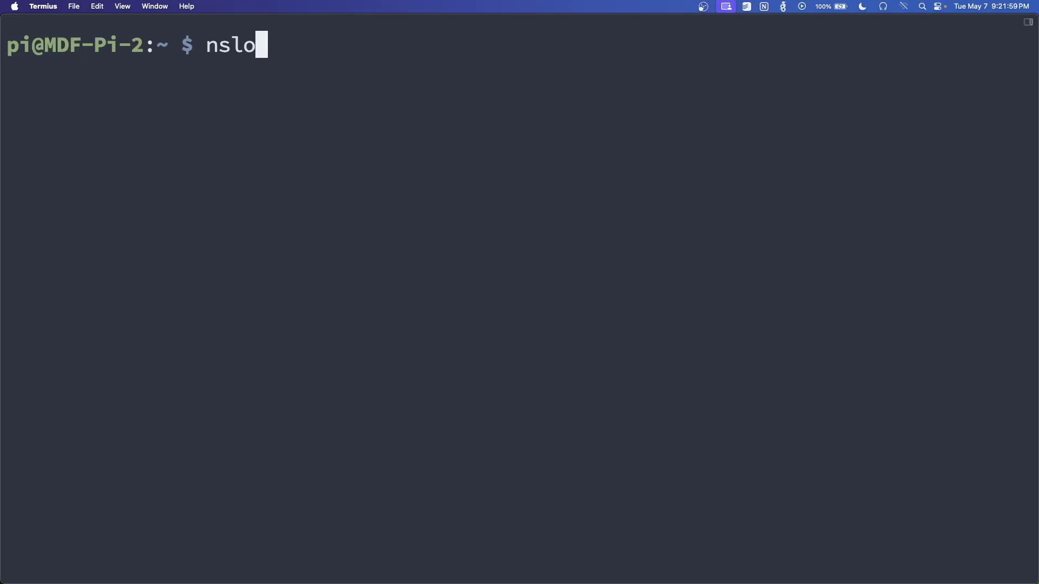
type("okup cr")
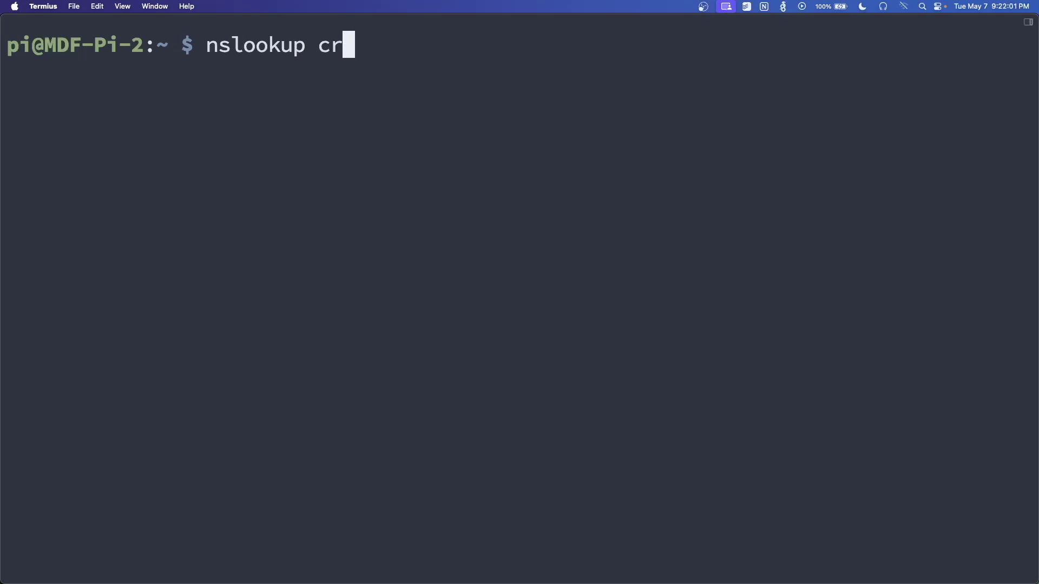
type("aigslist.org")
key("Return")
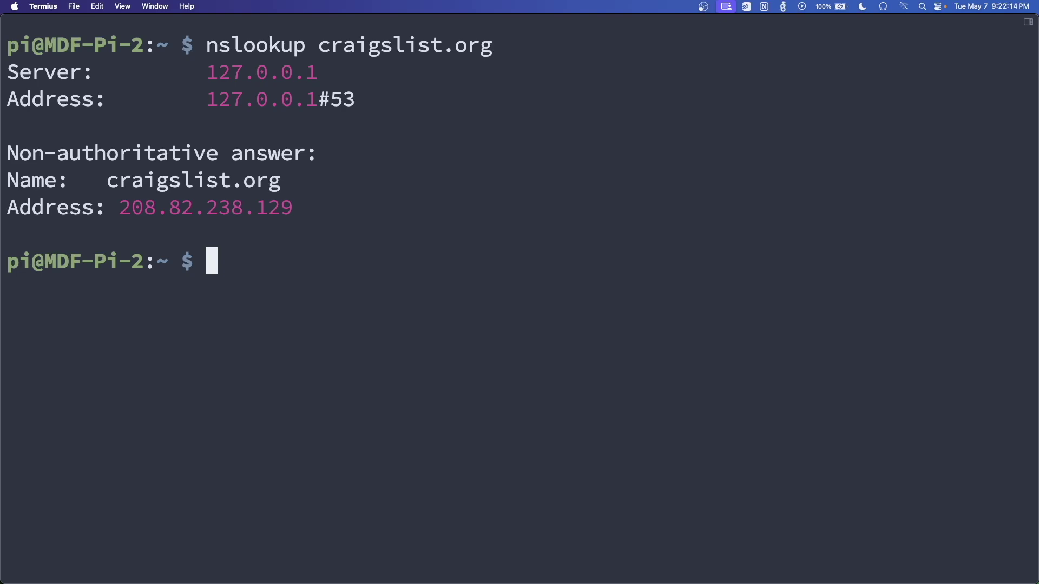
- Repeat the craigslist.org lookup against resolver 10.200.200.200
key("Up")
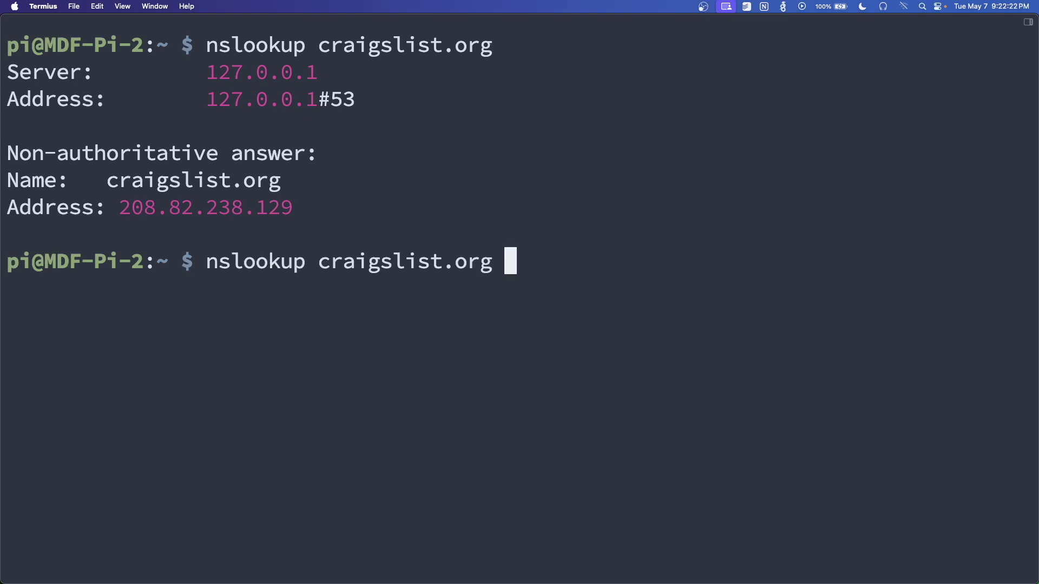
type("10.200.200.200")
key("Return")
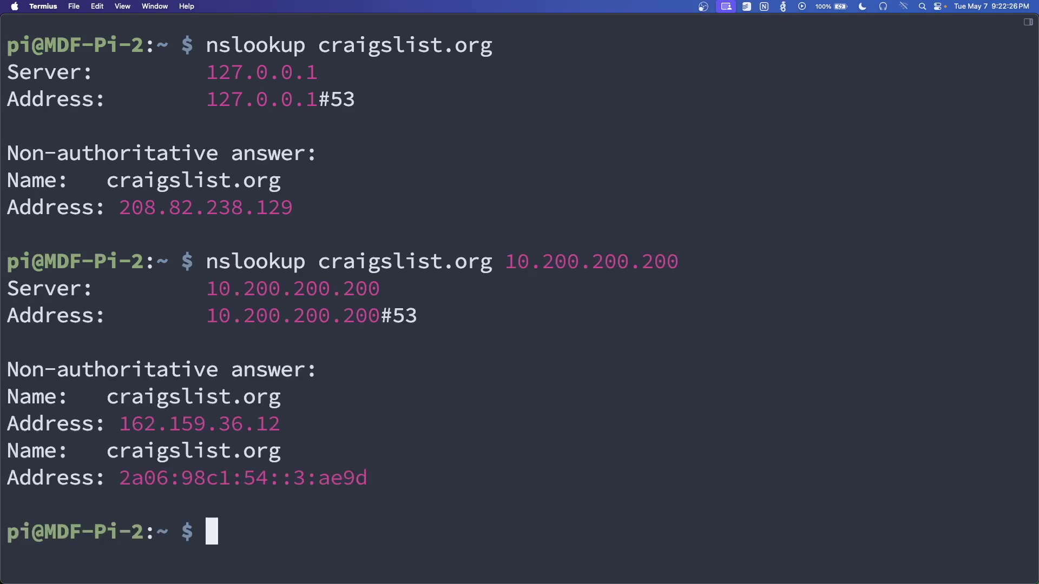
- Highlight the 10.200.200.200 resolver, the 162.159.36.12 answer and the IPv6 address
left_click_drag(508, 264, 685, 264)
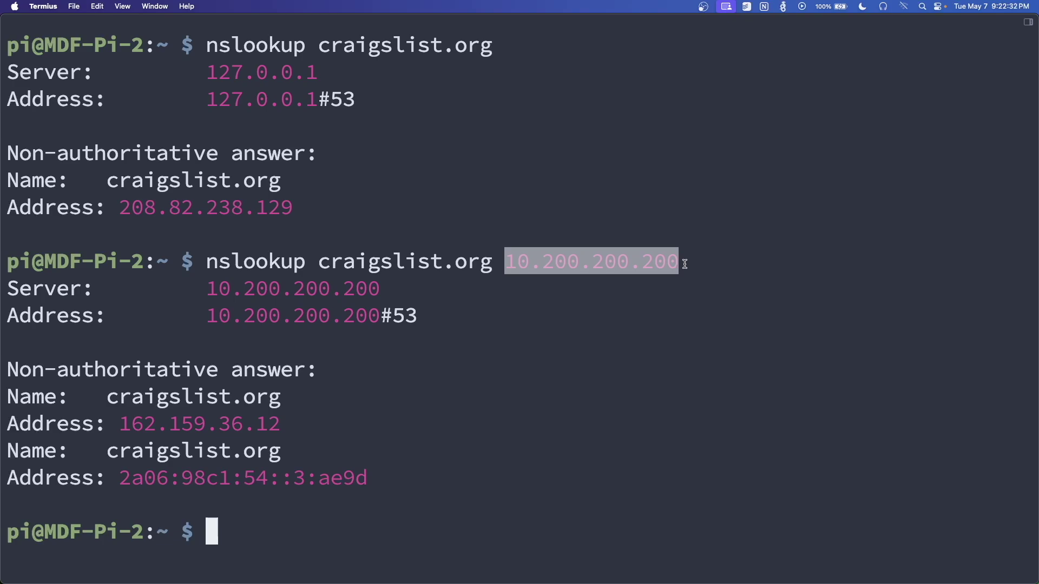
left_click_drag(108, 430, 319, 431)
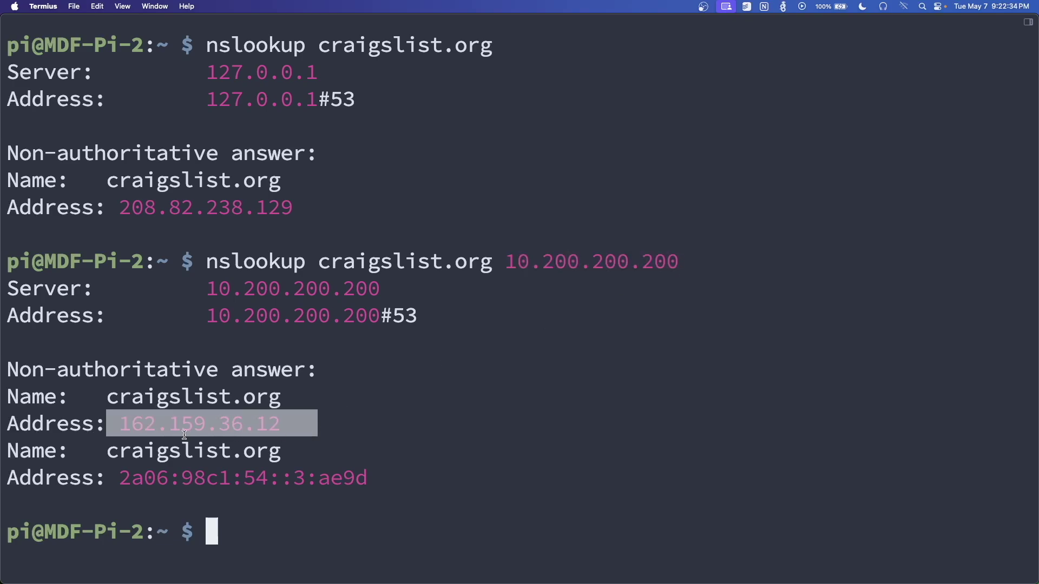
left_click_drag(117, 475, 399, 496)
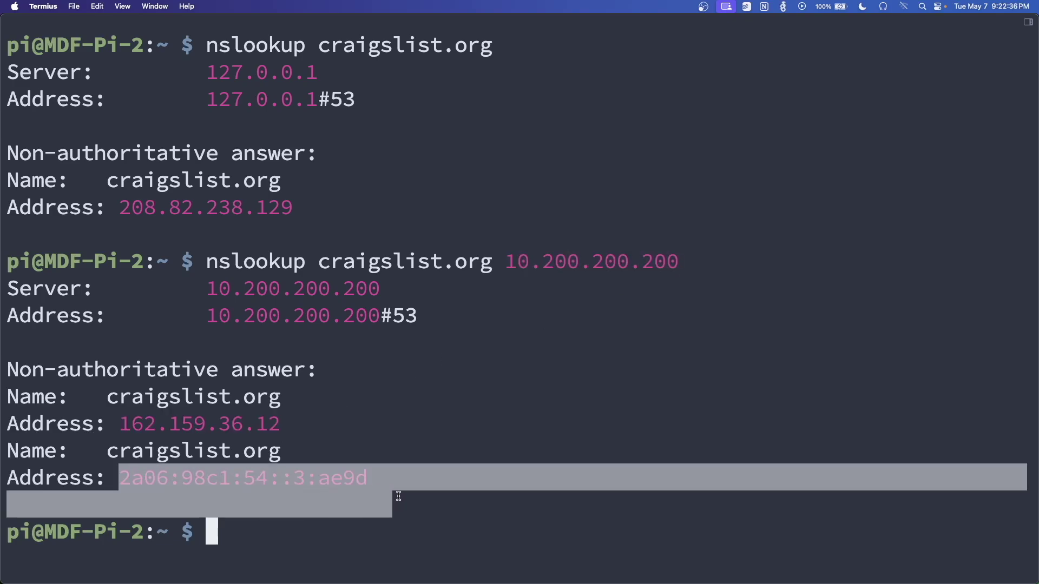
left_click(399, 496)
left_click_drag(96, 420, 315, 419)
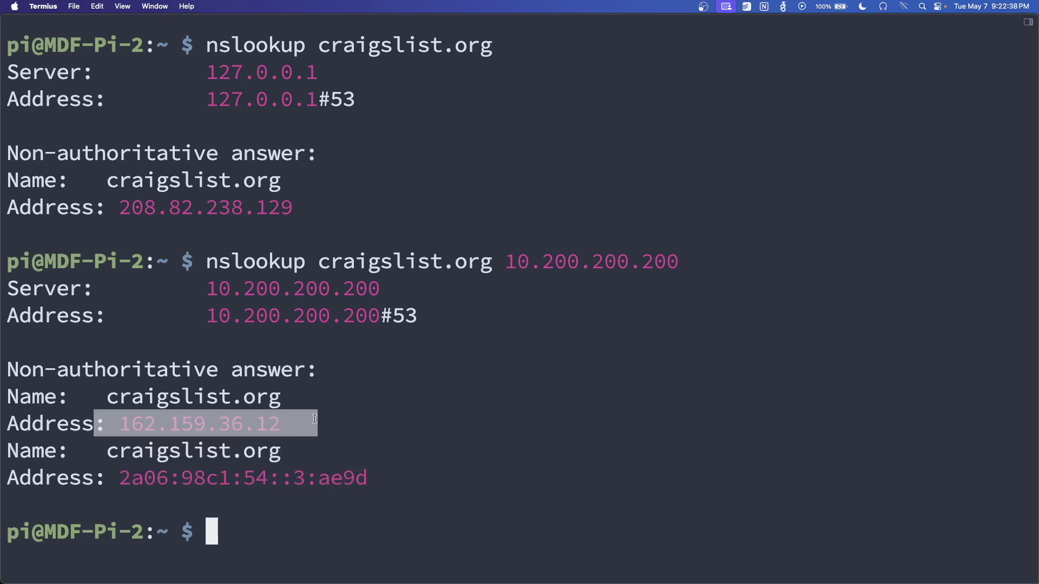
left_click(76, 401)
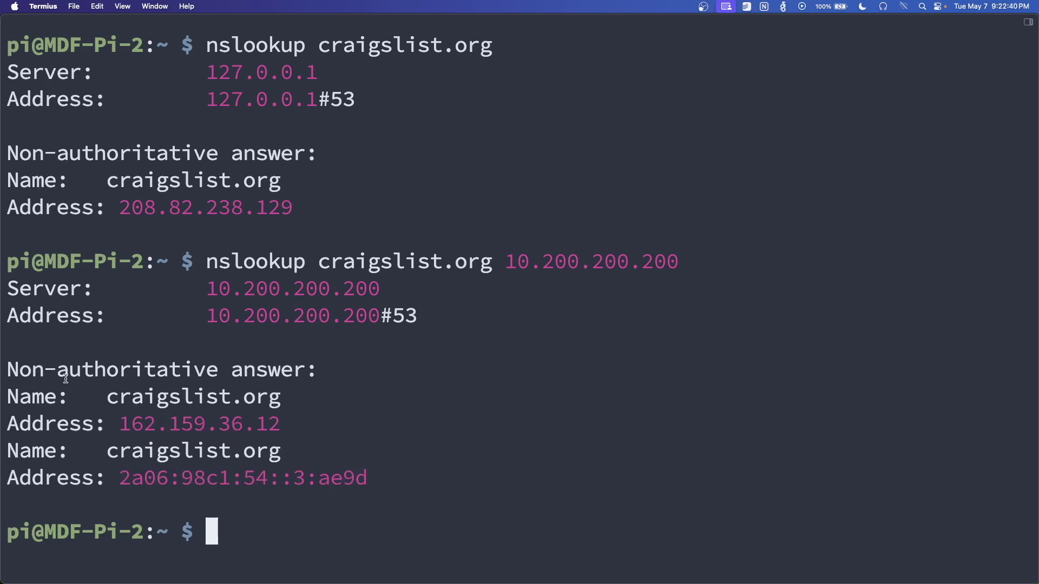
double_click(149, 428)
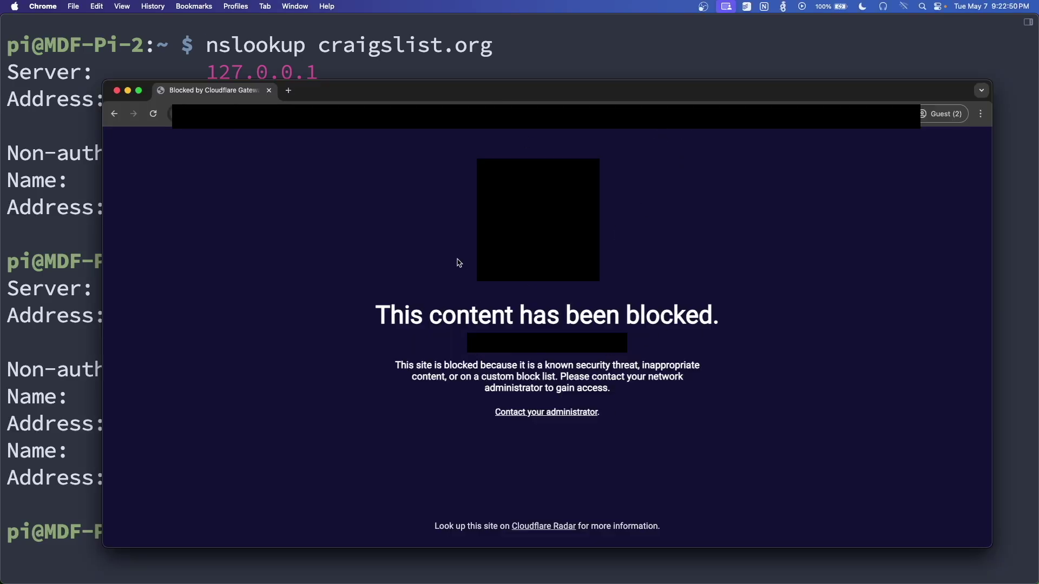
- Highlight the 'This content has been blocked.' headline and explanation, then close the block page
left_click_drag(373, 316, 719, 333)
left_click(514, 359)
left_click_drag(394, 366, 654, 387)
left_click(655, 387)
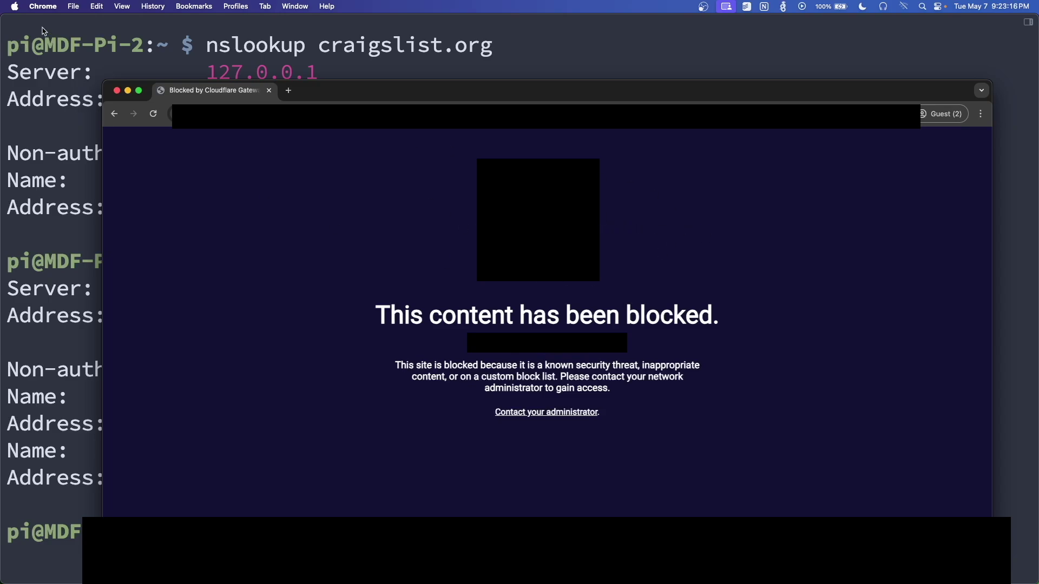
left_click(269, 90)
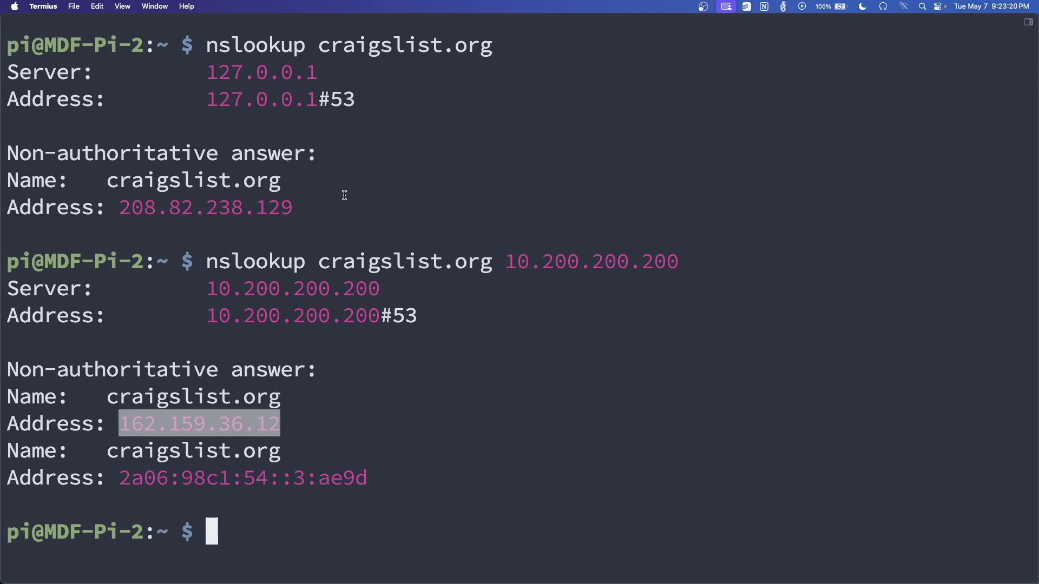
- Clear the highlight and type exit at the Pi-hole prompt to end the SSH session
left_click(352, 184)
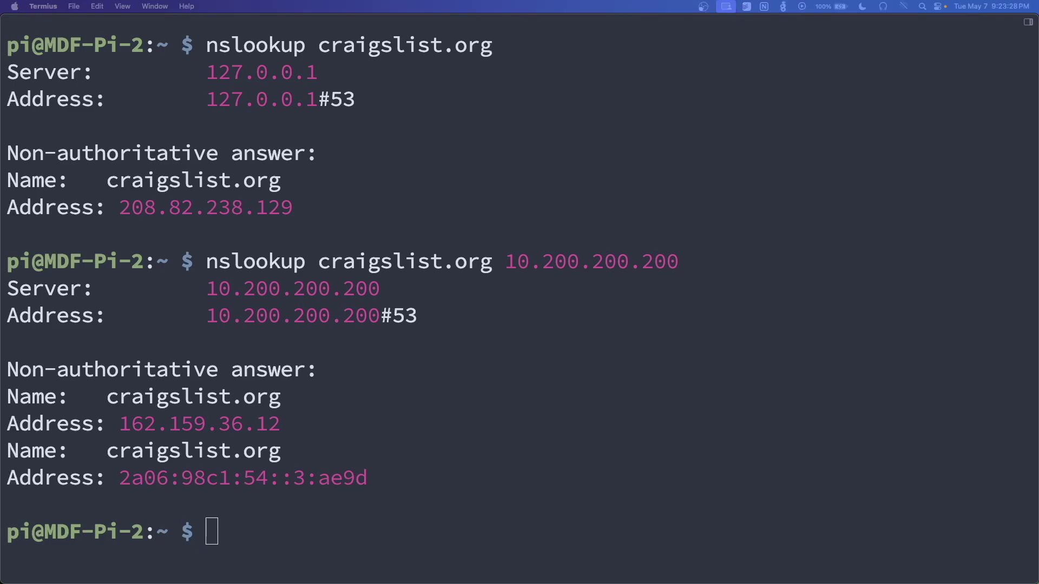
left_click(601, 354)
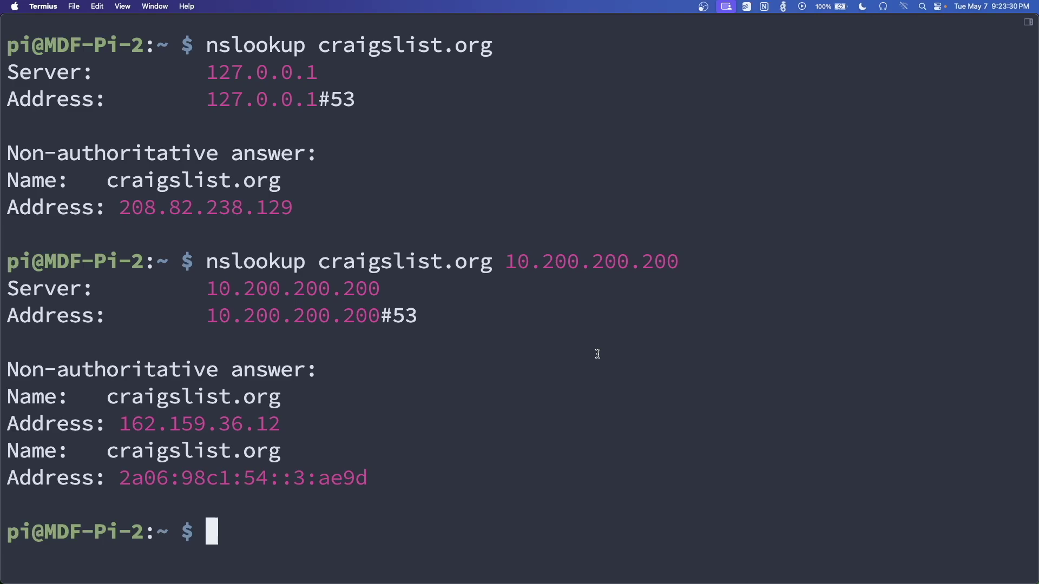
type("3")
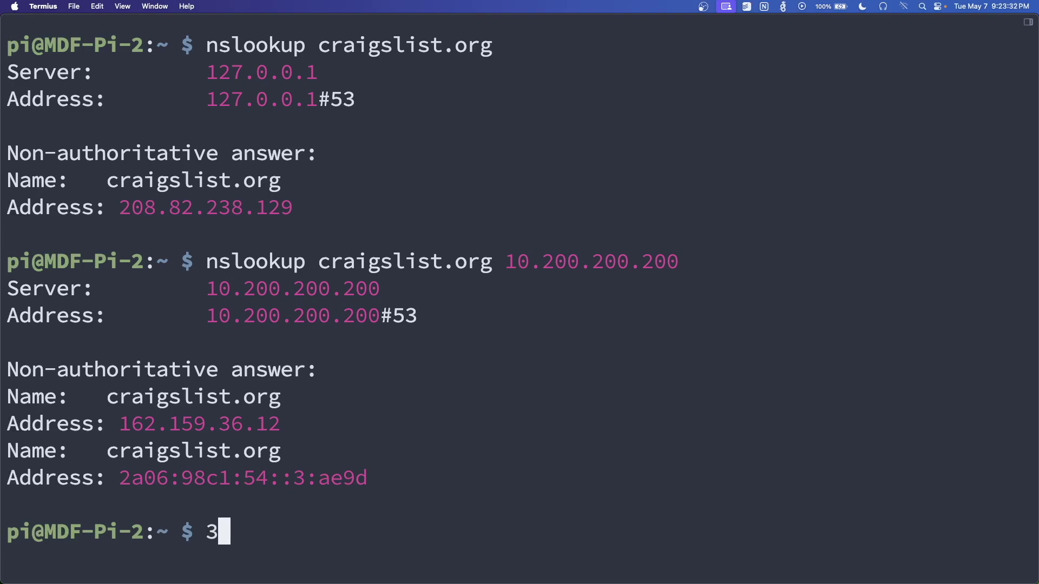
key("BackSpace")
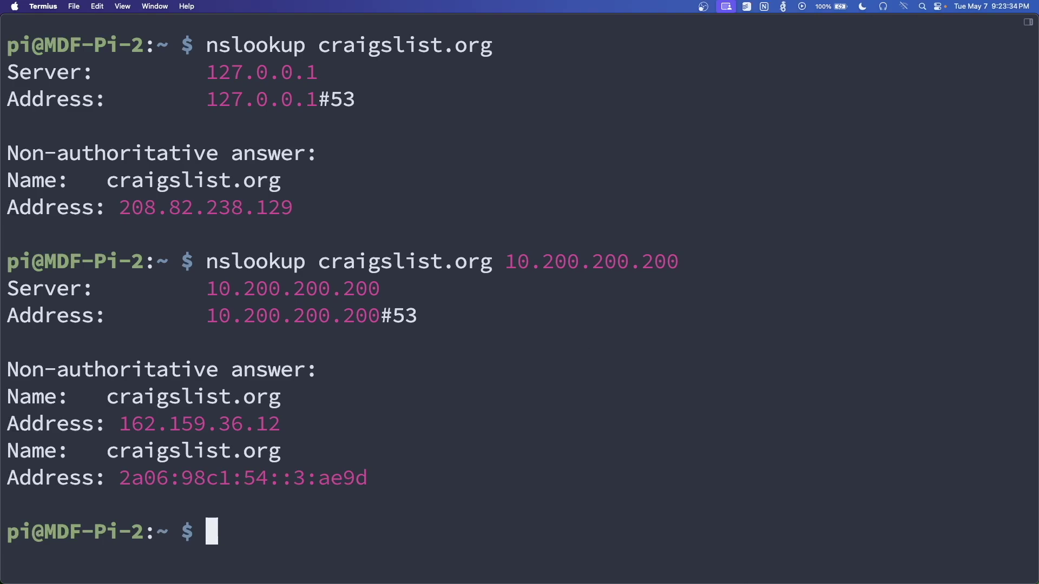
type("exit")
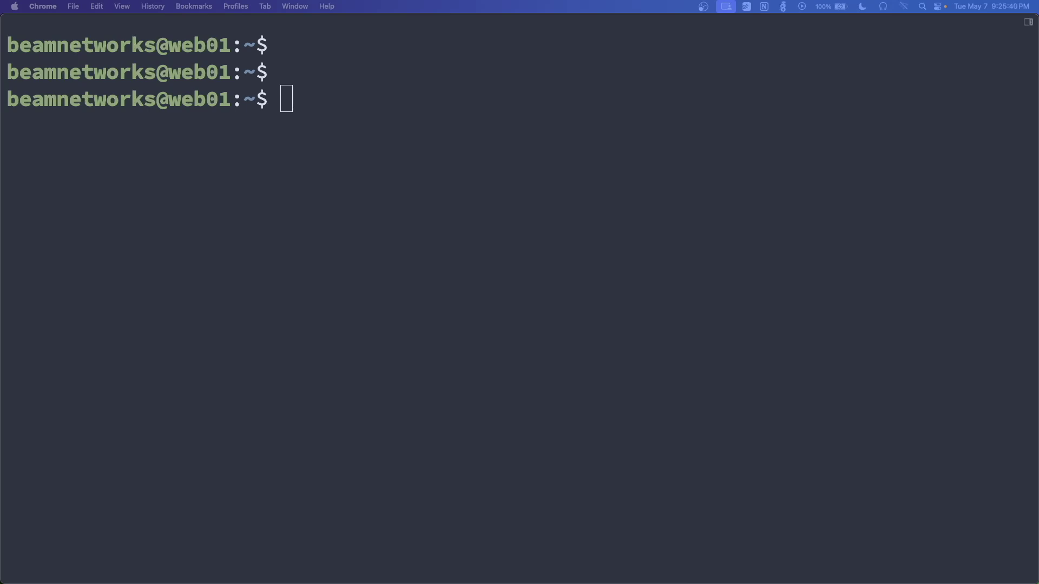
- Bring the cloudflared docs page forward and scroll up
key("super+grave")
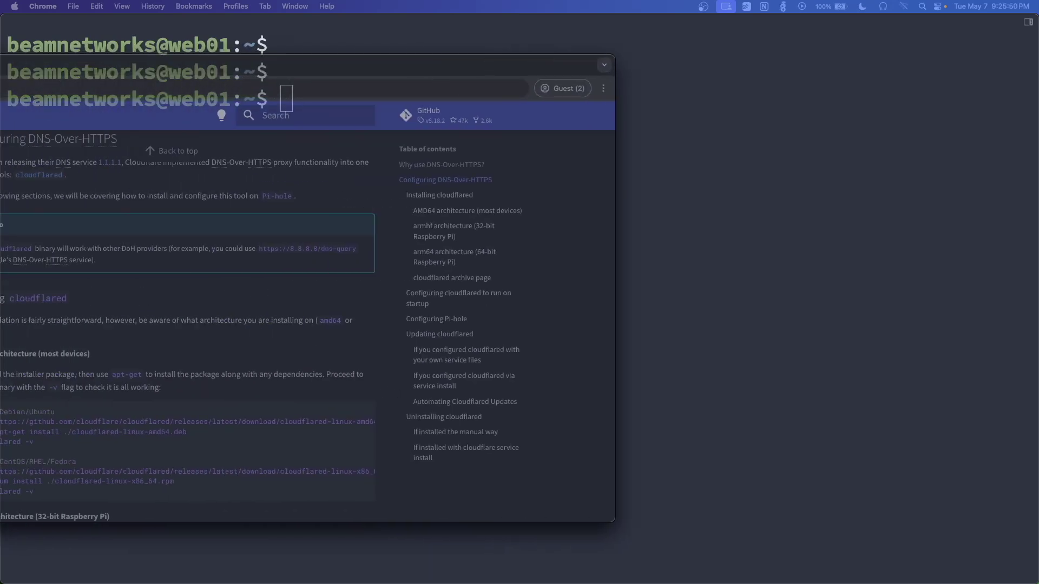
scroll(563, 236, "up", 3)
scroll(562, 236, "up", 2)
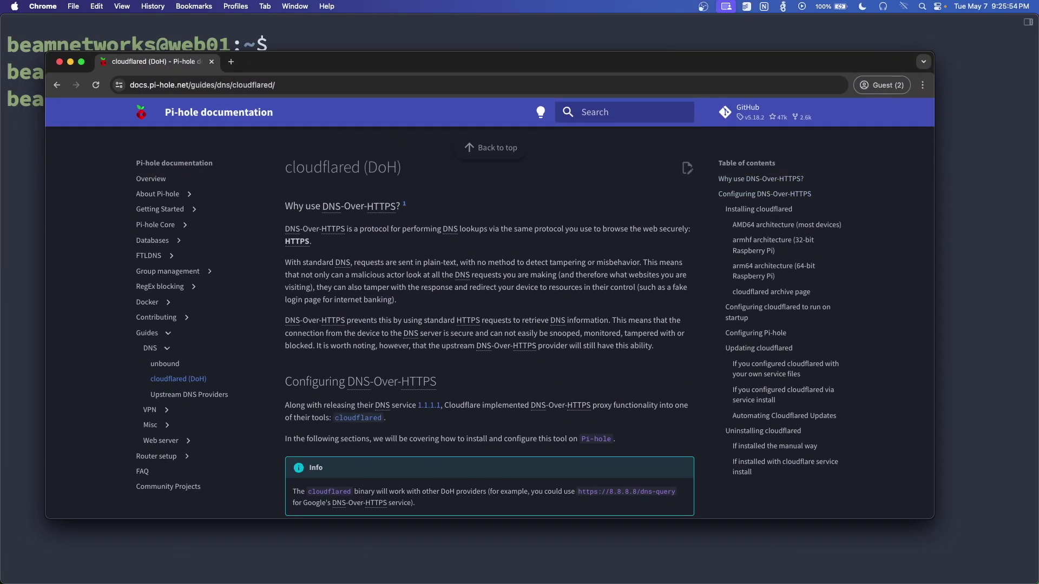
- Confirm Pi-hole's Custom 1 upstream is 127.0.0.1#5053, then close the admin window
key("super+grave")
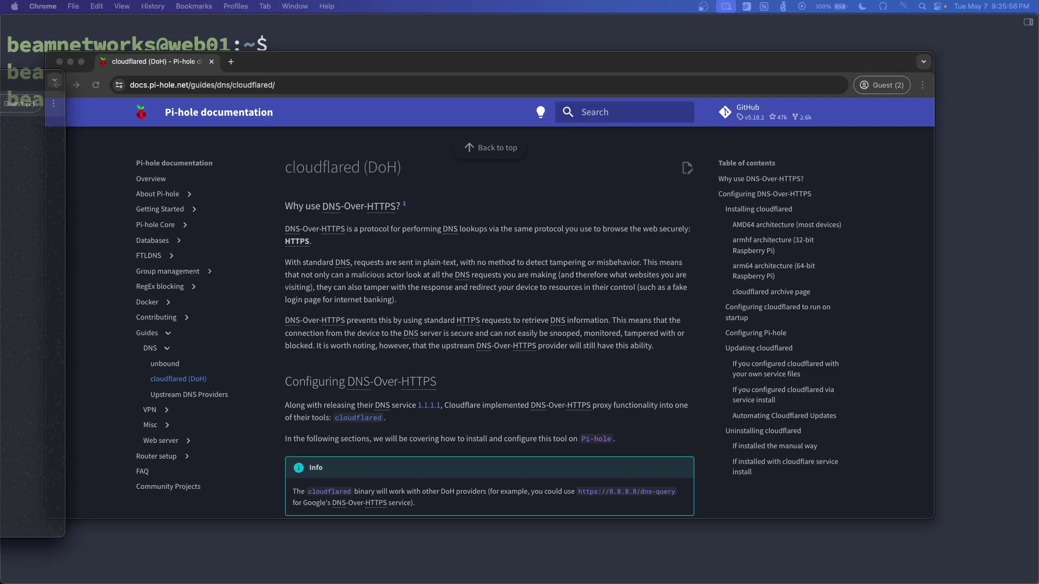
left_click_drag(193, 98, 197, 98)
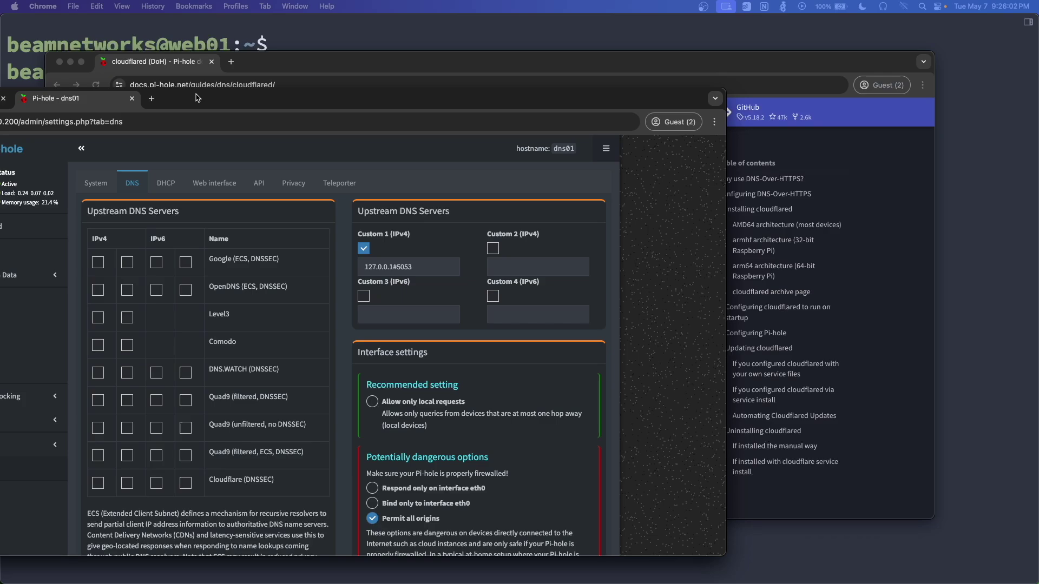
left_click(360, 271)
key("super+a")
key("Right")
key("super+a")
key("Right")
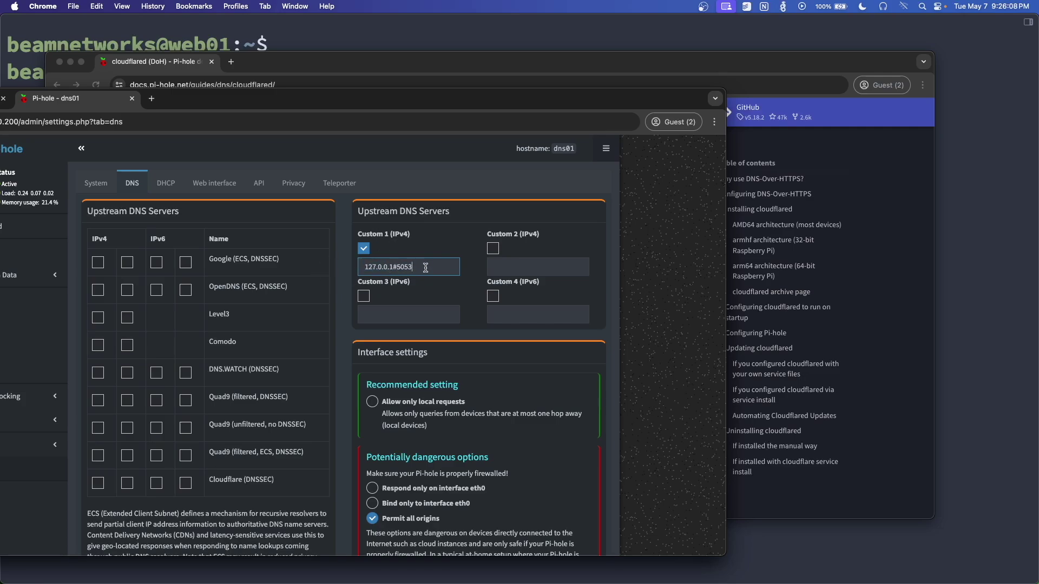
key("super+w")
- Scroll the cloudflared guide to the Debian/Ubuntu AMD64 install commands
scroll(701, 360, "down", 2)
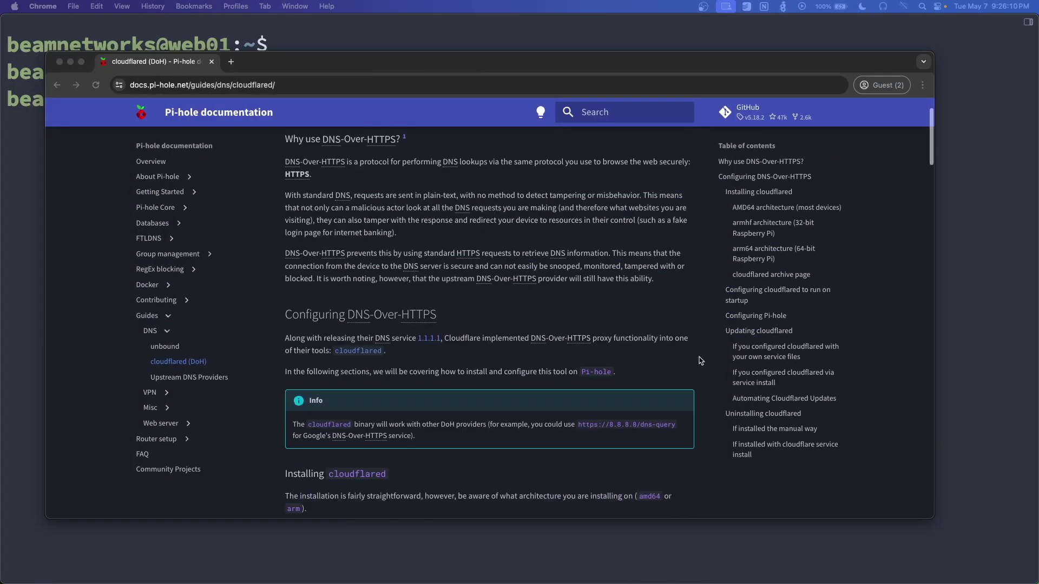
scroll(700, 361, "down", 8)
scroll(701, 360, "up", 9)
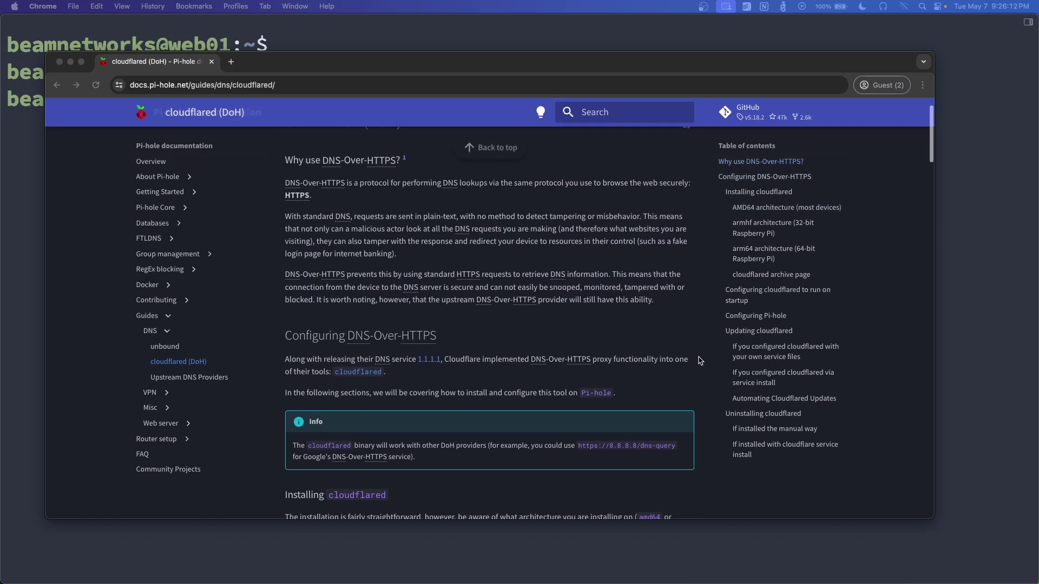
scroll(700, 361, "up", 2)
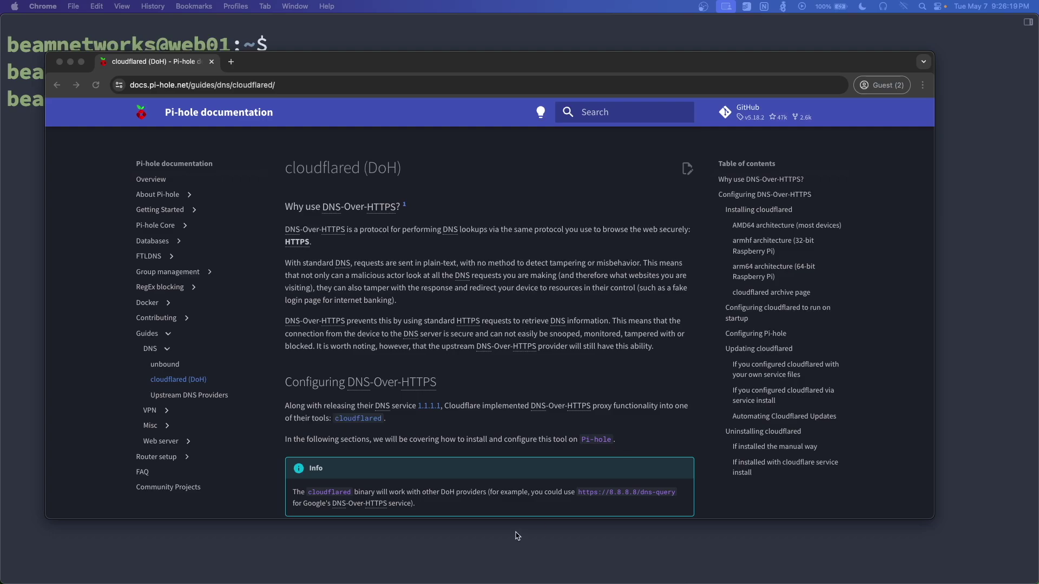
scroll(363, 428, "down", 7)
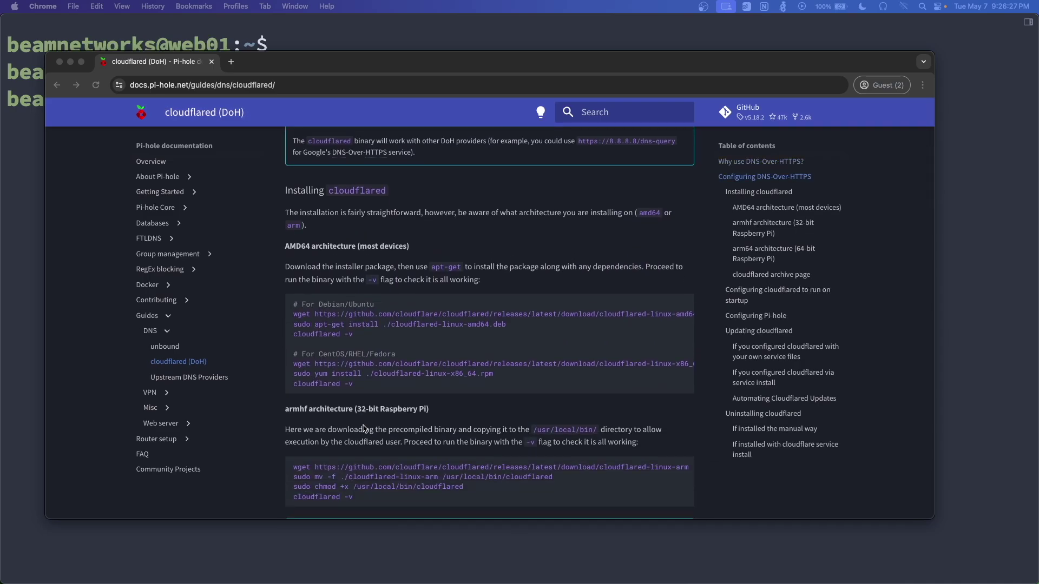
scroll(364, 428, "down", 3)
left_click(356, 434)
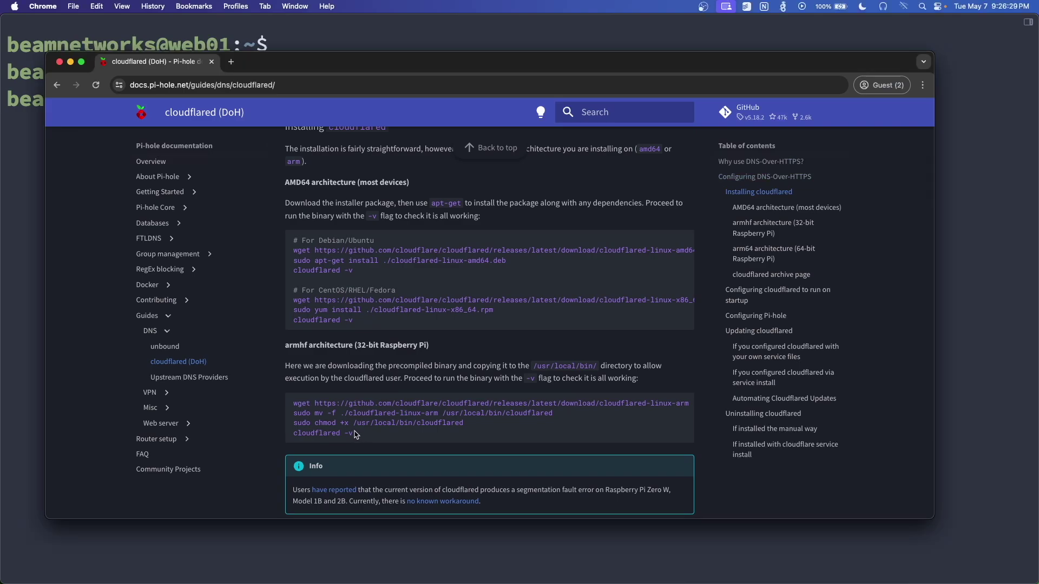
- Copy the wget and apt-get install commands and paste them into the web01 terminal
left_click_drag(292, 404, 680, 405)
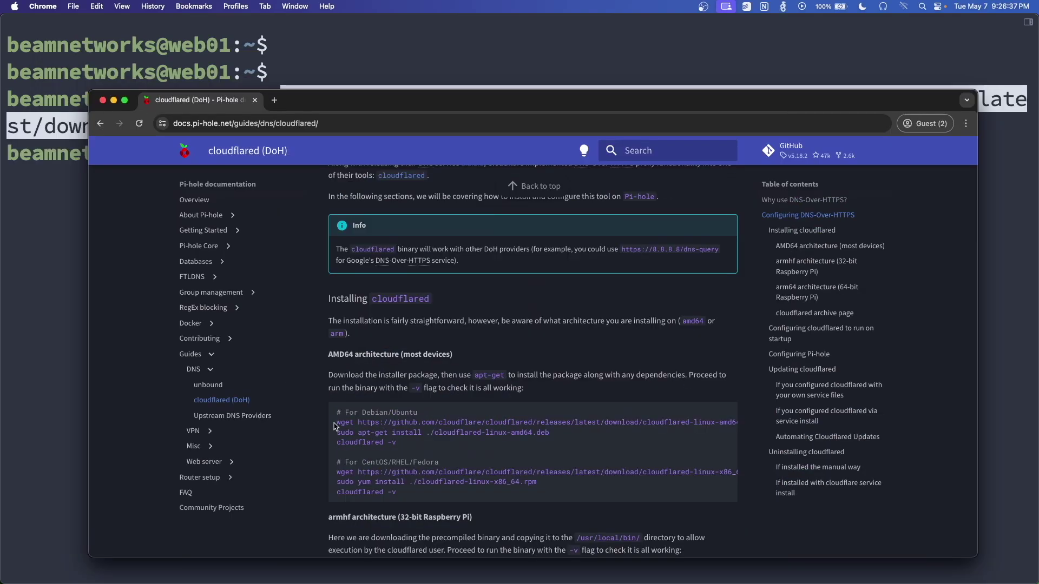
left_click_drag(336, 423, 426, 447)
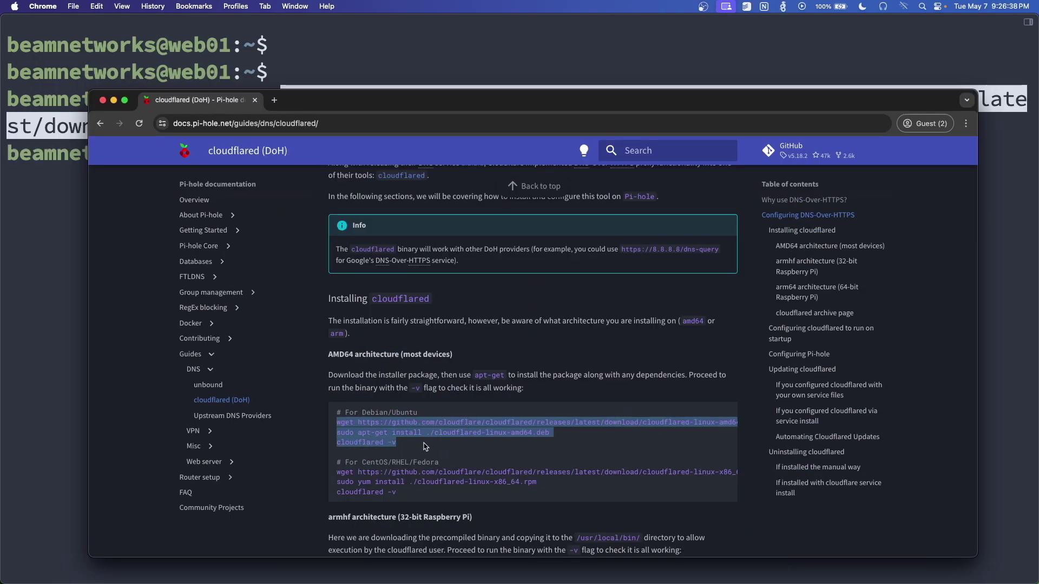
key("super+c")
left_click(1028, 407)
key("super+v")
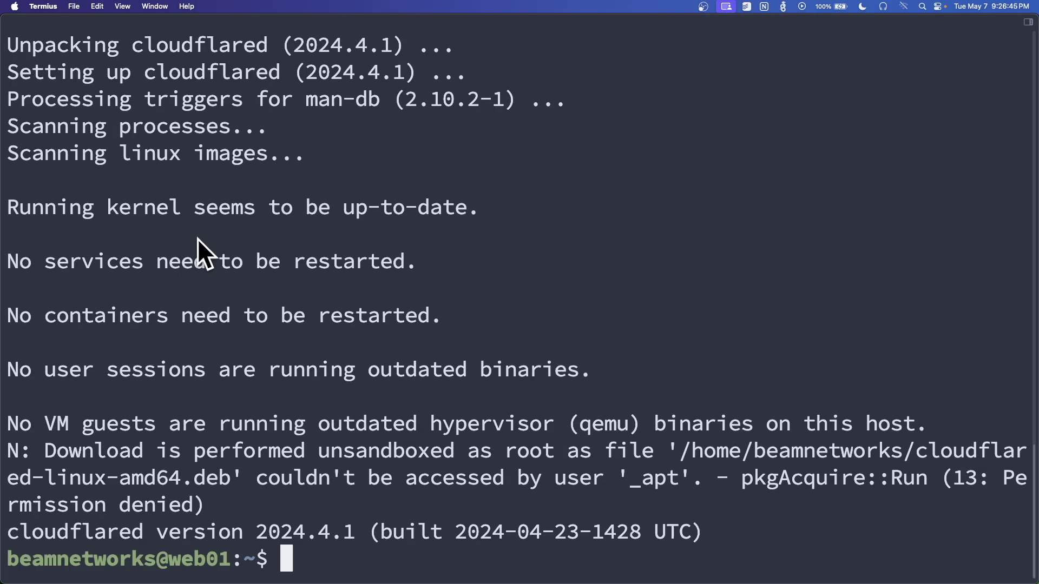
- Copy the guide's useradd command and run it on web01 to create the cloudflared system user
key("ctrl+Up")
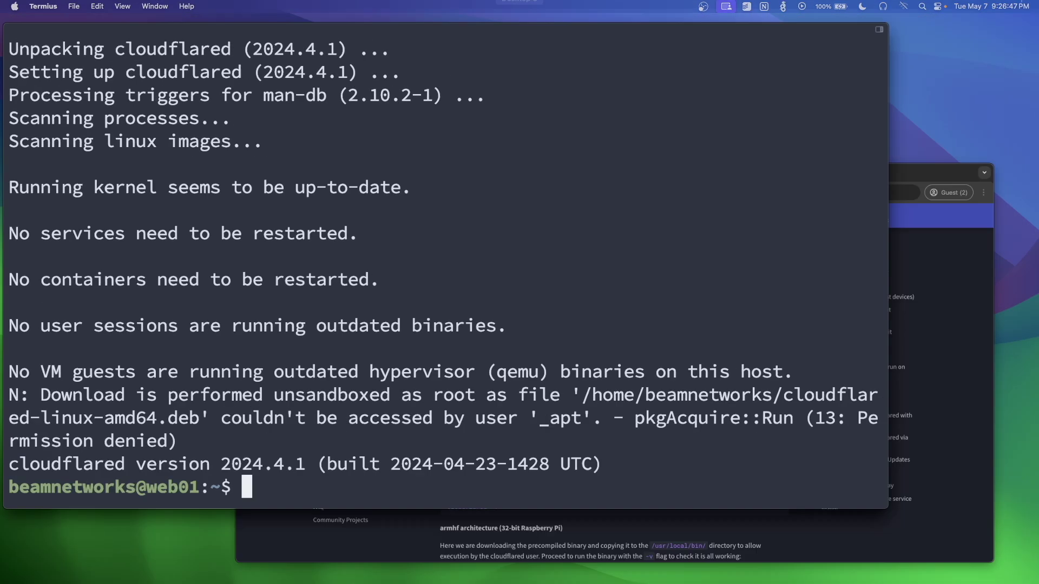
left_click(703, 433)
scroll(439, 321, "down", 10)
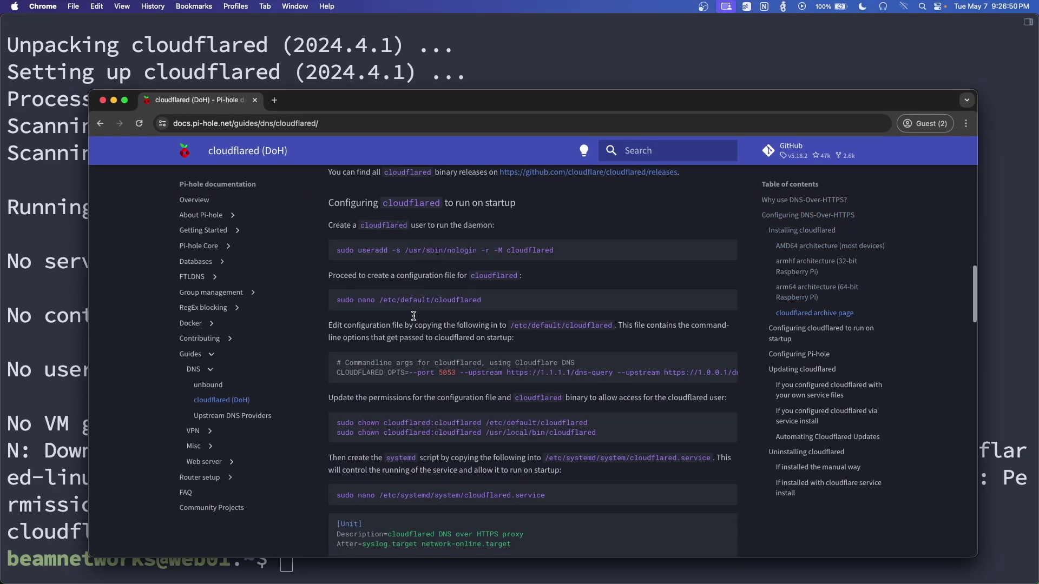
triple_click(617, 247)
key("super+grave")
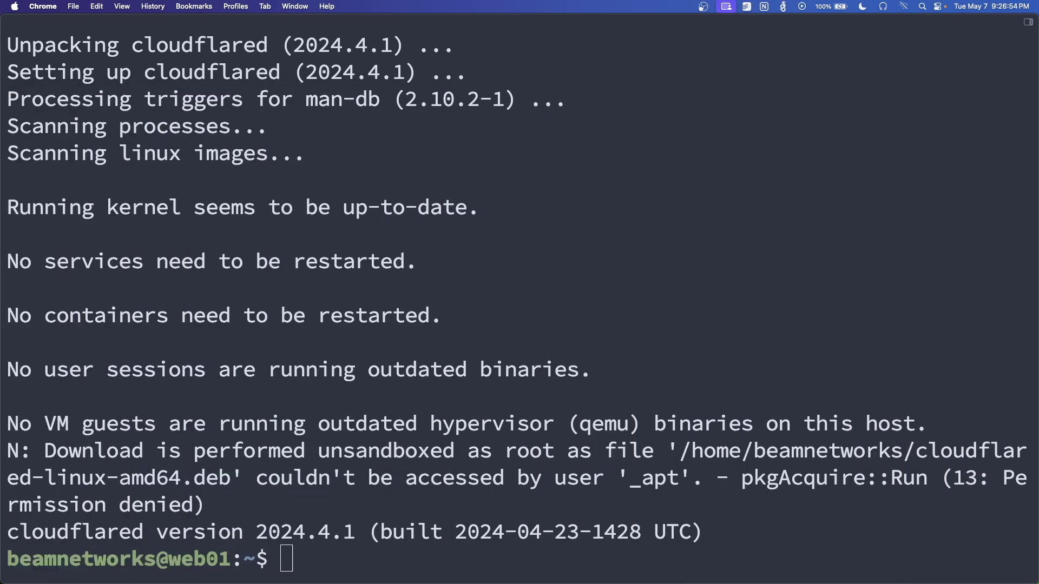
key("super+v")
key("Return")
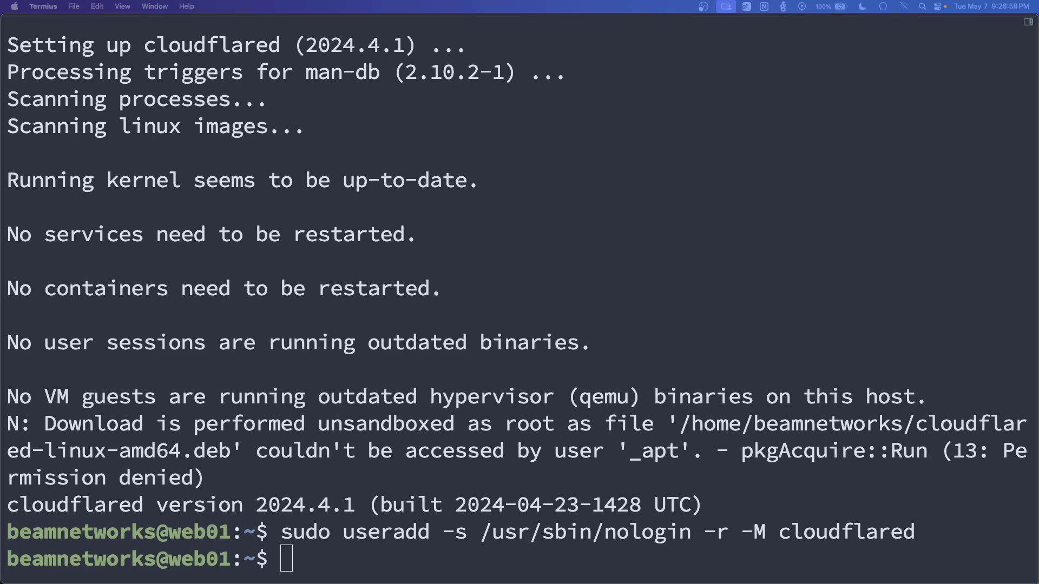
left_click(268, 298)
- Create /etc/default/cloudflared with CLOUDFLARED_OPTS for port 5053 and Cloudflare DoH upstreams, and save
key("super+v")
key("Return")
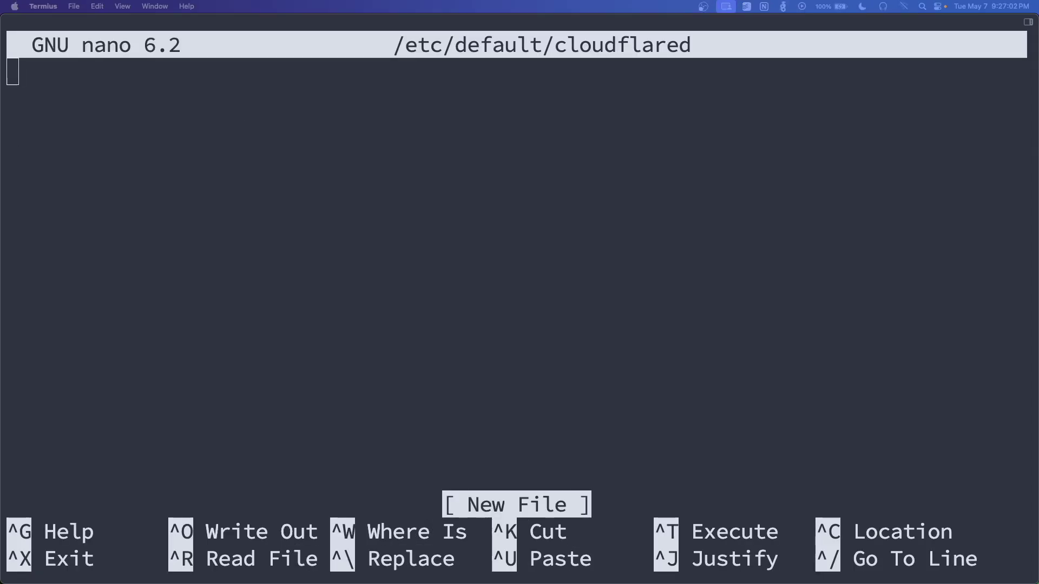
left_click(290, 343)
key("super+v")
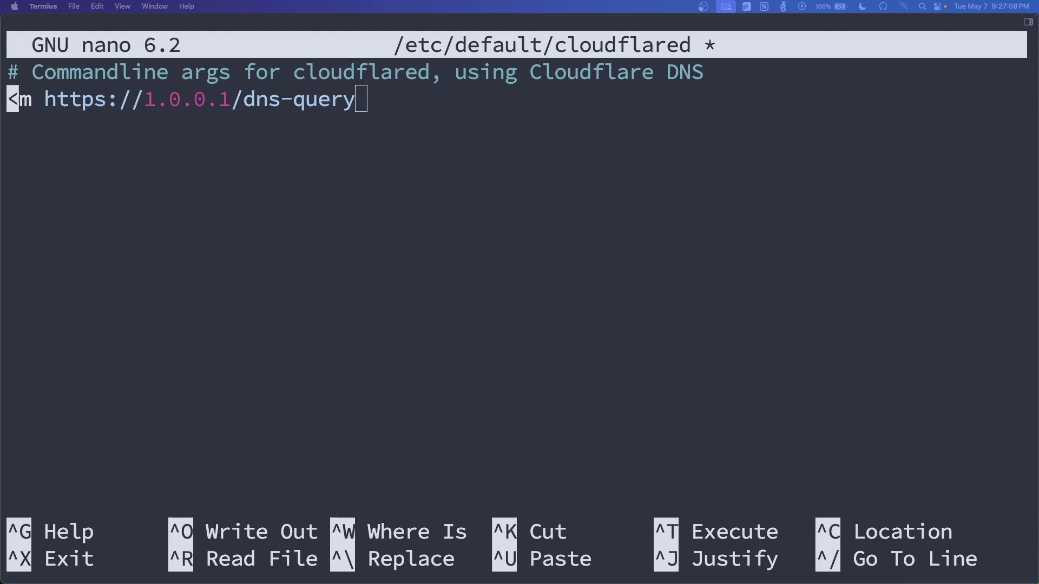
left_click(526, 283)
key("ctrl+x")
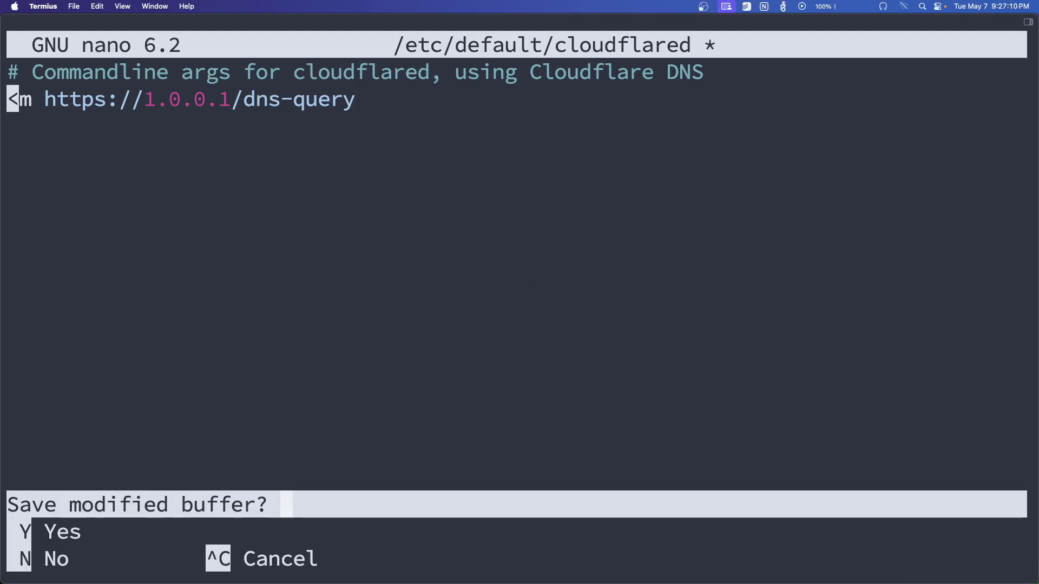
key("y")
key("Return")
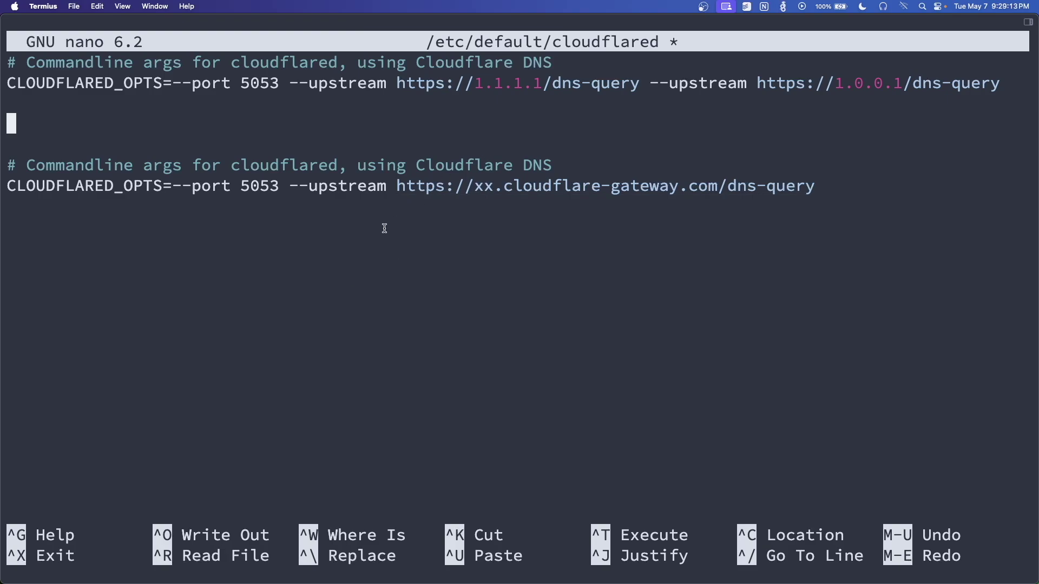
- Compare the 1.1.1.1 options line with a Cloudflare Gateway dns-query line, then save and exit
left_click_drag(396, 183, 824, 177)
left_click_drag(290, 82, 610, 81)
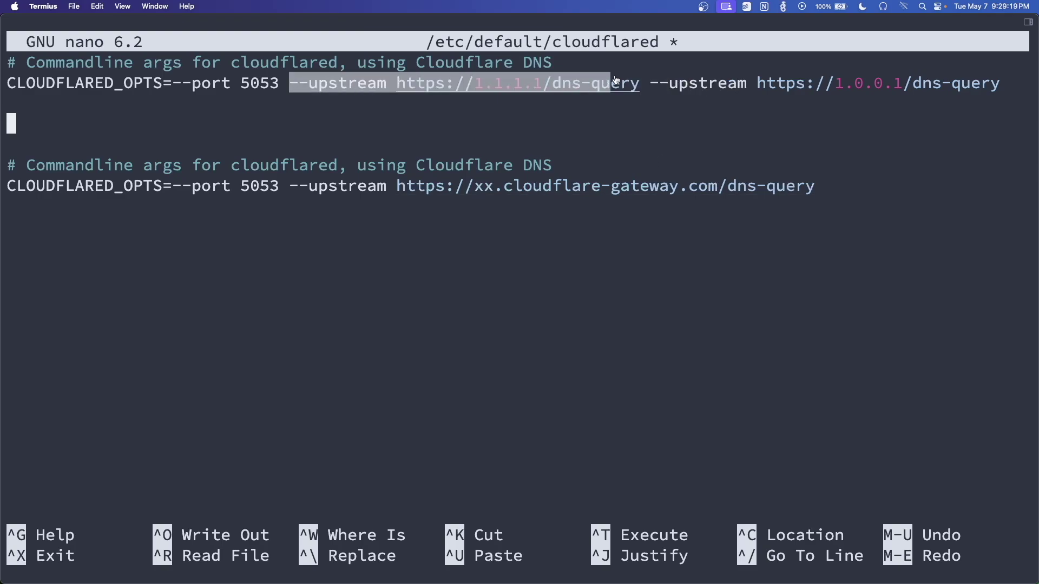
left_click(747, 270)
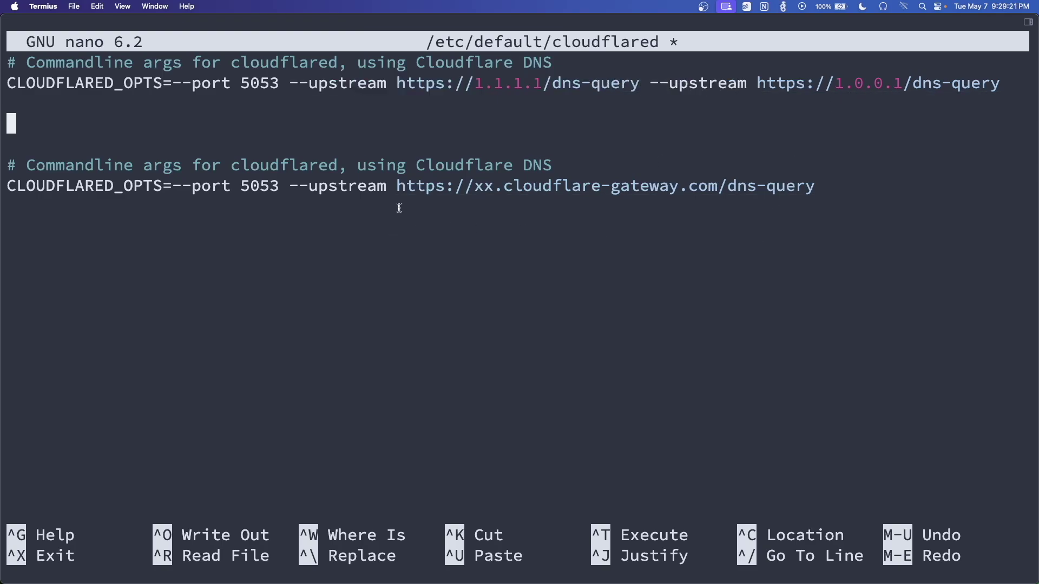
left_click_drag(397, 186, 810, 196)
left_click(758, 220)
left_click_drag(7, 162, 826, 187)
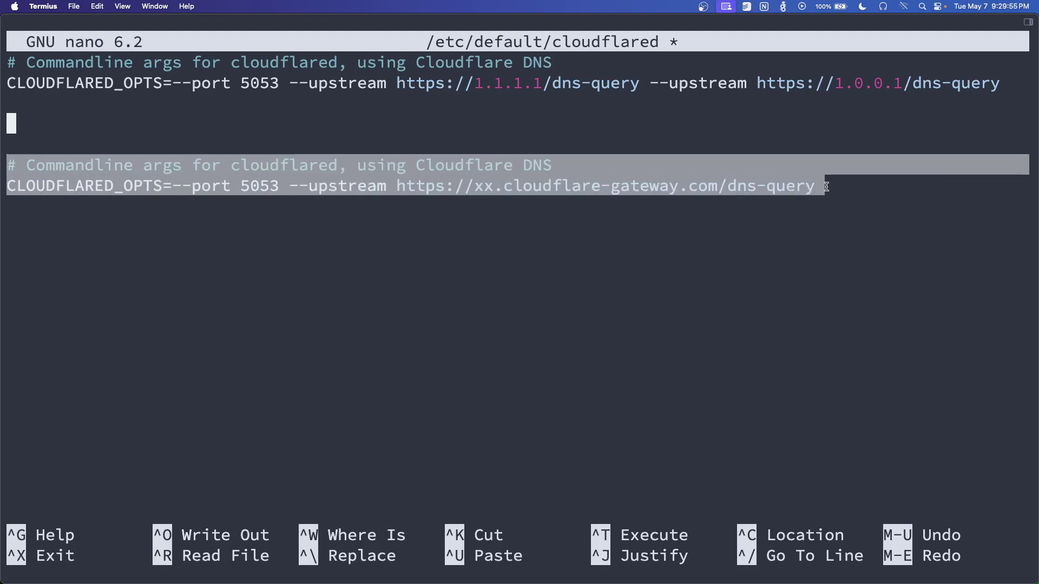
key("ctrl+x")
key("y")
key("Return")
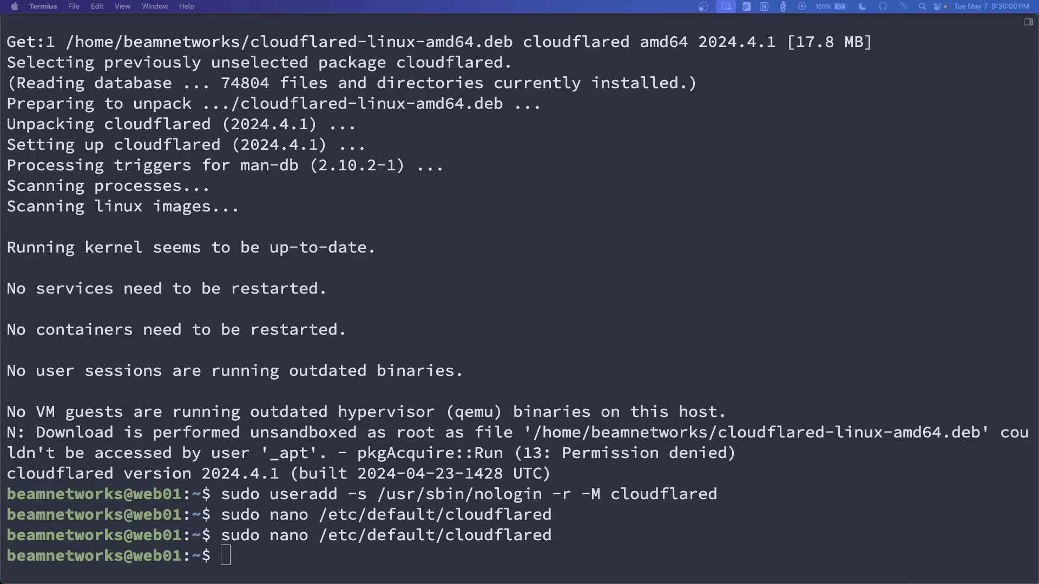
- Scroll the cloudflared guide down to the Configuring Pi-hole step, then minimize Chrome
key("super+Tab")
scroll(732, 421, "down", 5)
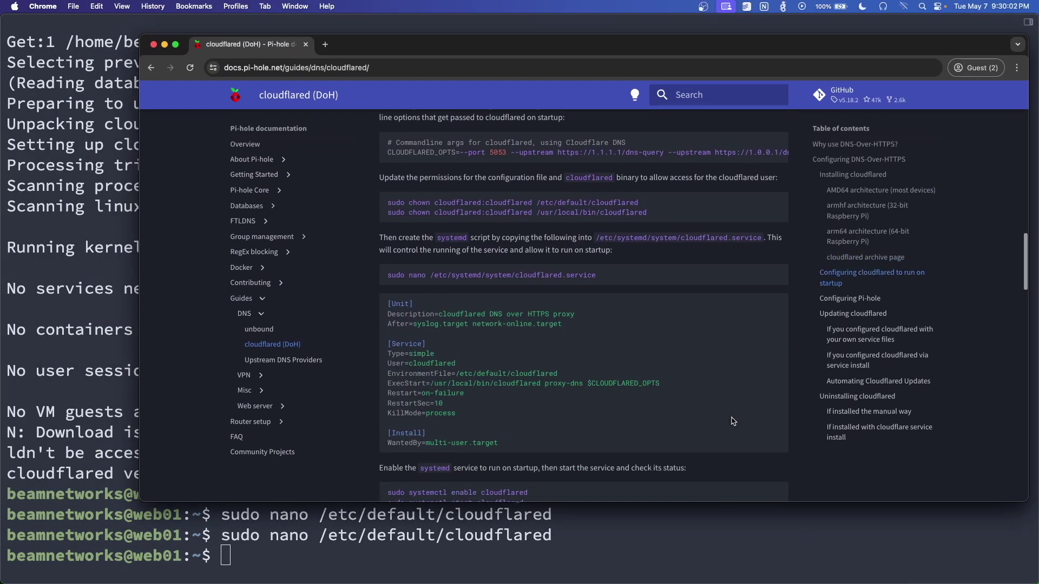
scroll(733, 421, "down", 6)
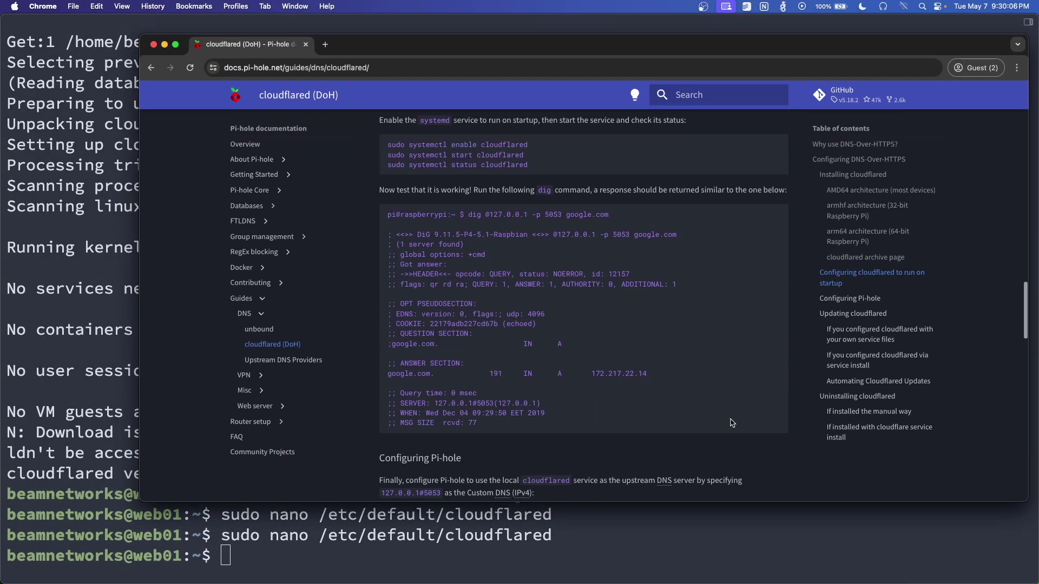
scroll(731, 423, "down", 2)
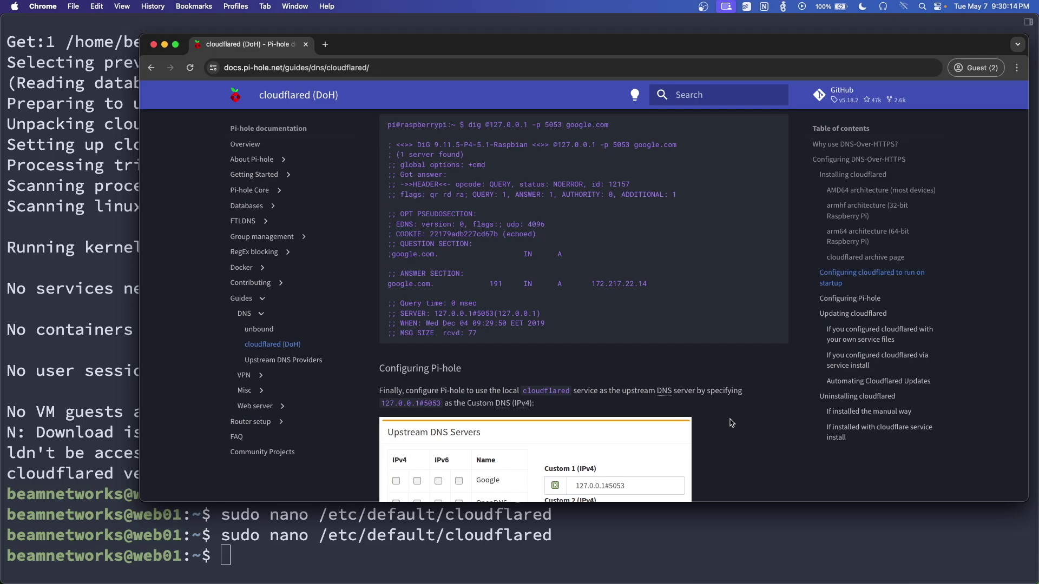
key("super+m")
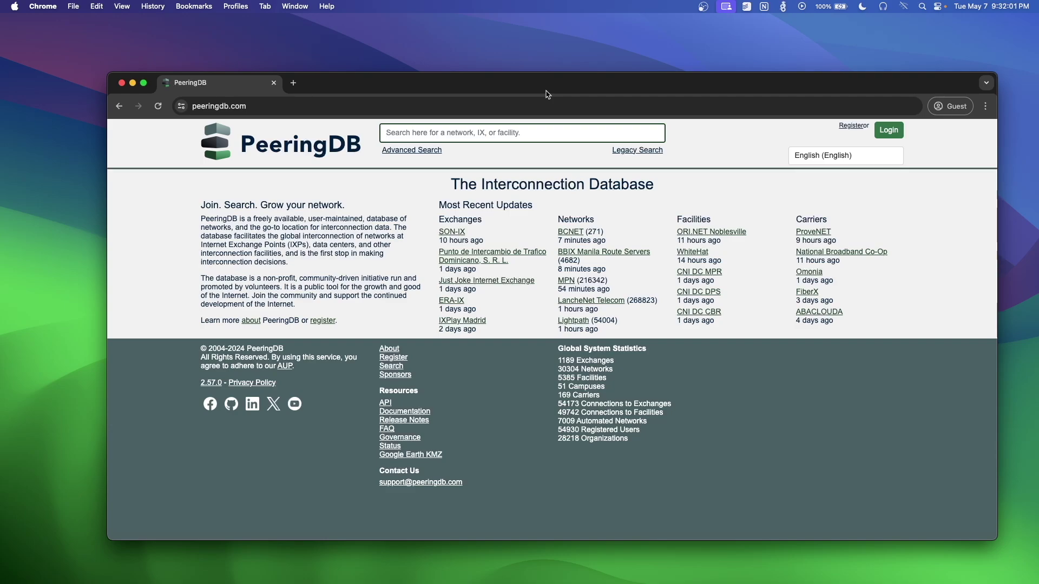
- Search PeeringDB for as7922 to open Comcast's network record
type("as7")
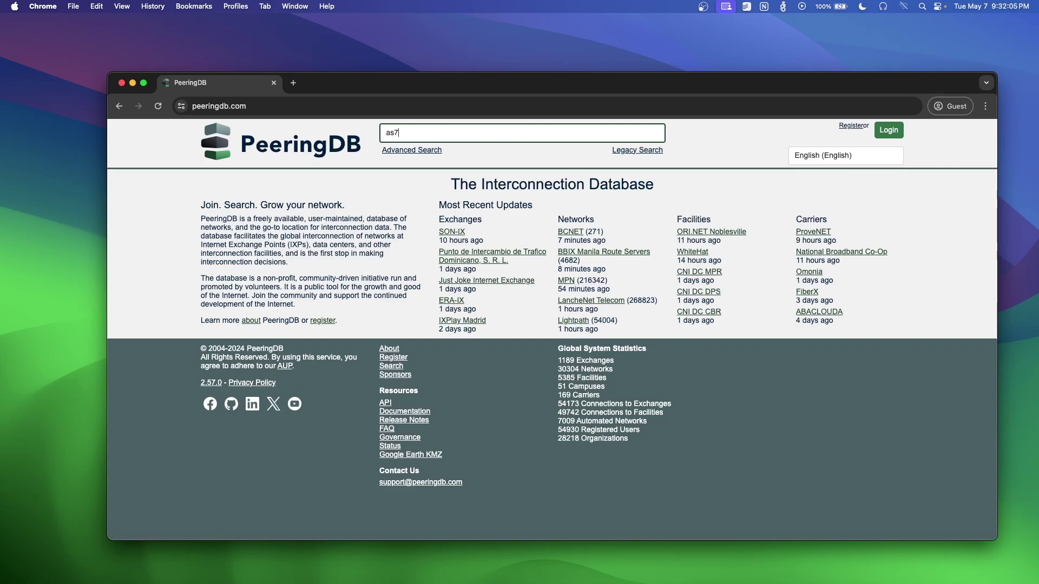
type("922")
key("Return")
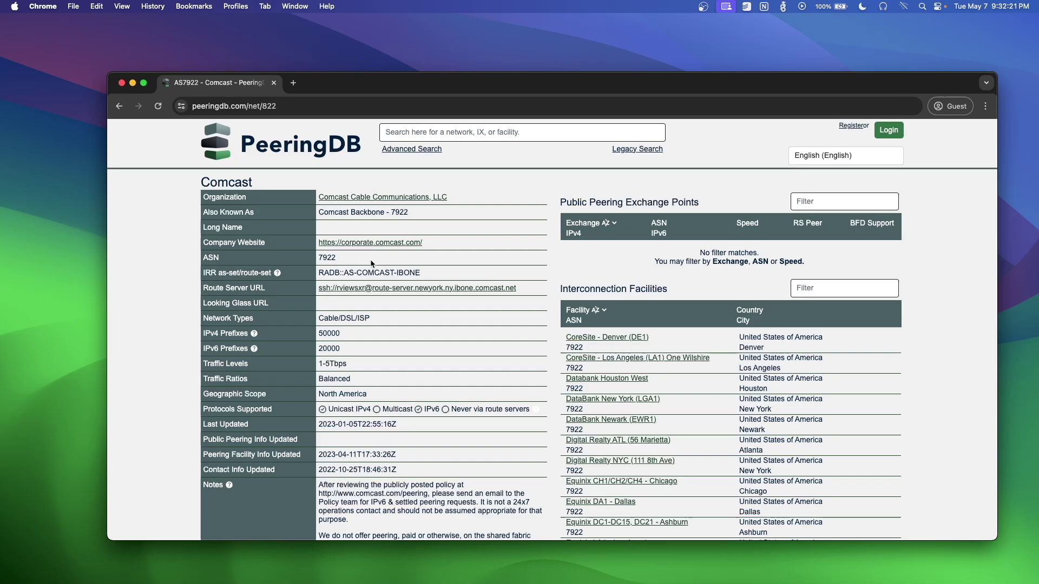
scroll(340, 374, "down", 2)
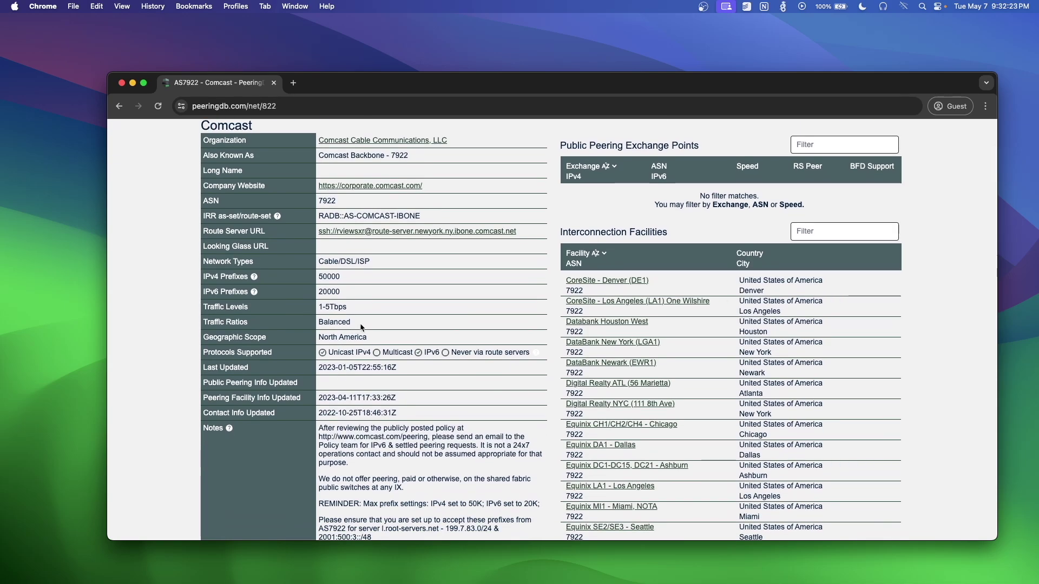
- Highlight Comcast's 1-5Tbps Traffic Levels value, zooming in and back to normal size
left_click_drag(319, 307, 340, 307)
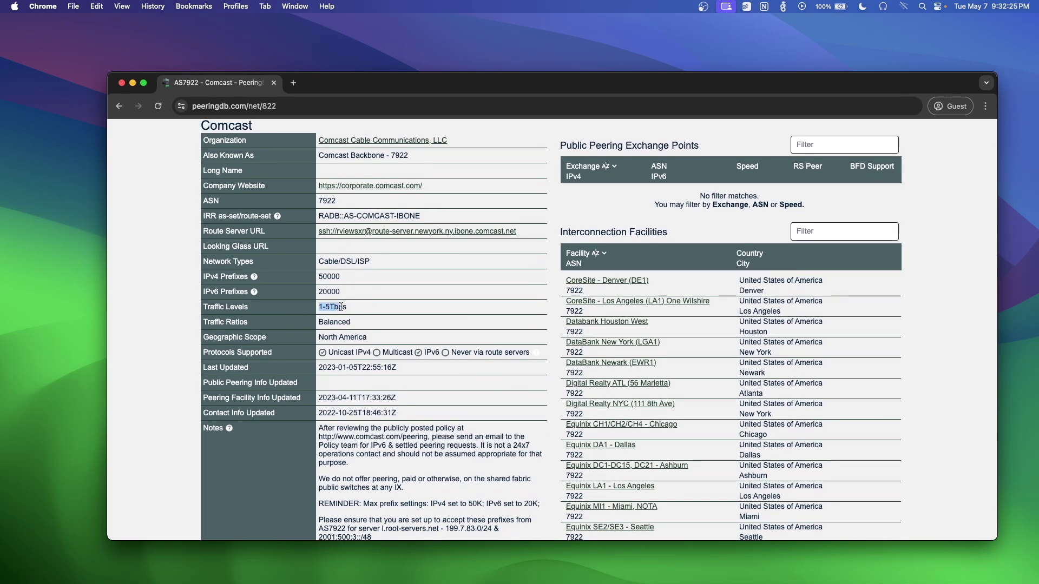
key("super+equal")
key("super+equal")
key("super+equal")
key("super+equal")
key("super+equal")
key("super+equal")
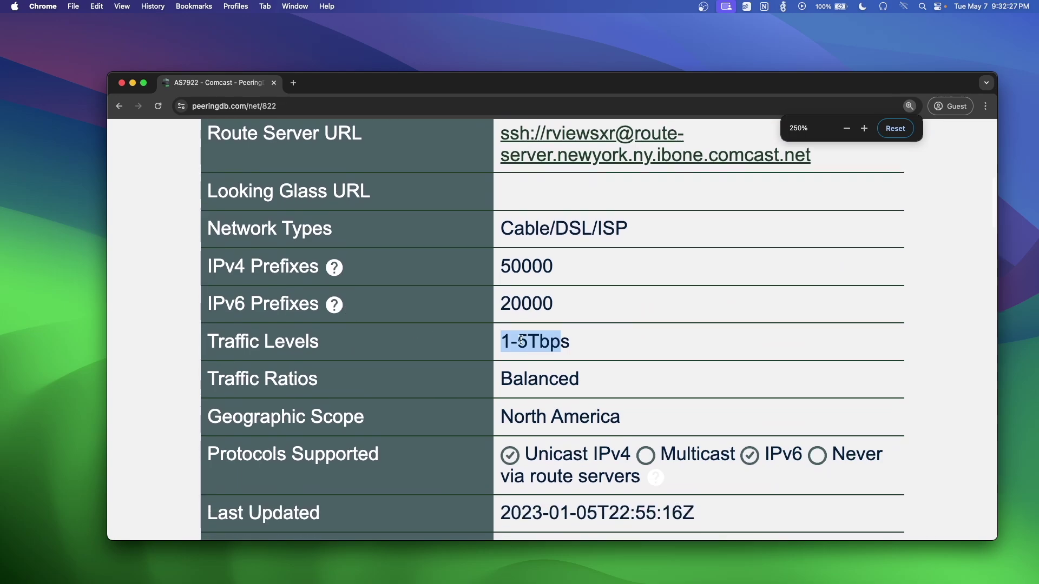
left_click_drag(521, 341, 572, 340)
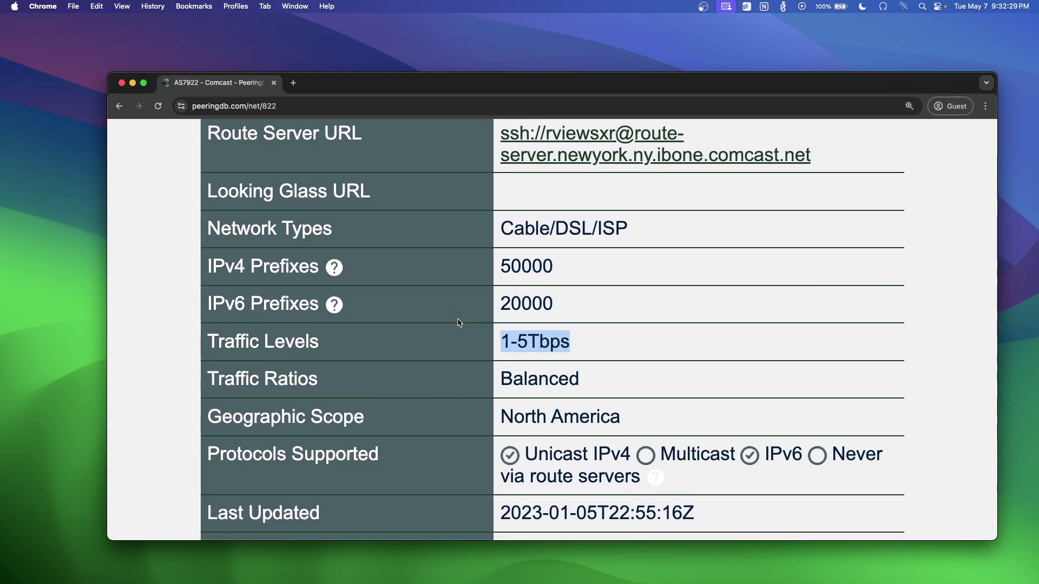
key("super+0")
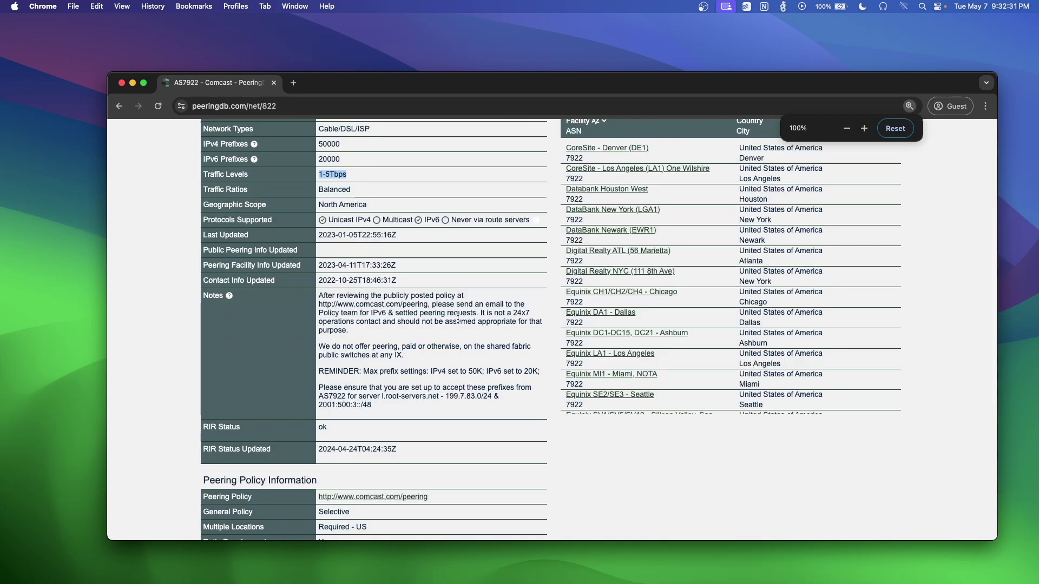
scroll(512, 344, "up", 5)
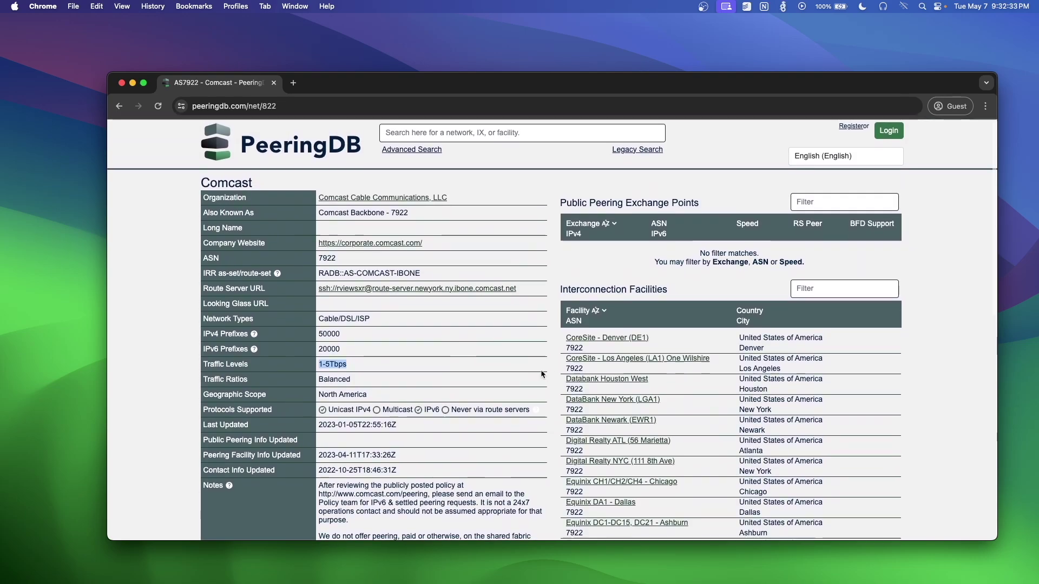
scroll(562, 377, "down", 3)
scroll(565, 378, "up", 3)
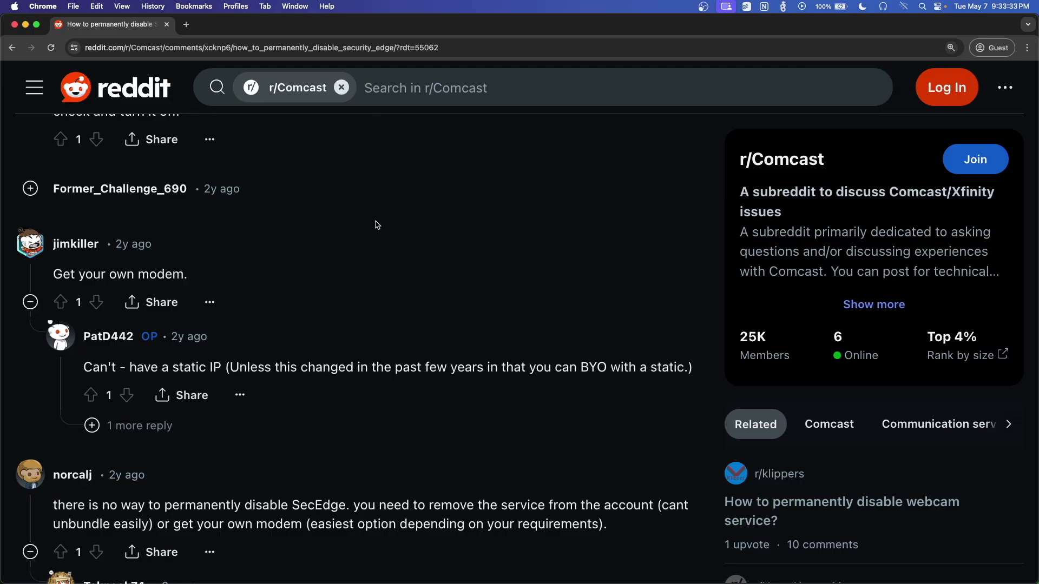
- Read the thread and highlight the comment saying Security Edge can't be disabled
scroll(348, 287, "down", 3)
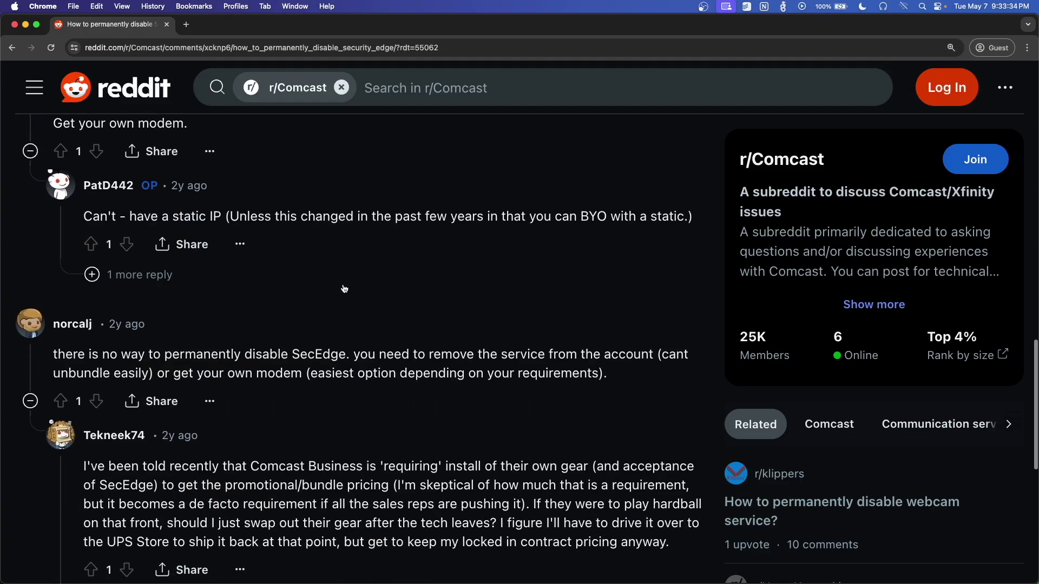
scroll(344, 288, "up", 1)
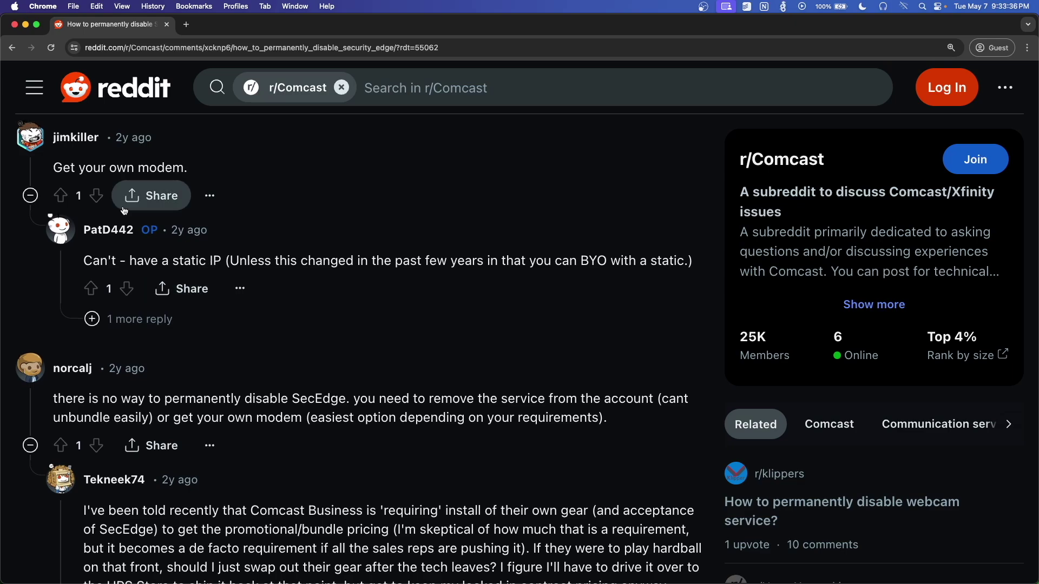
scroll(124, 216, "down", 2)
scroll(159, 338, "up", 1)
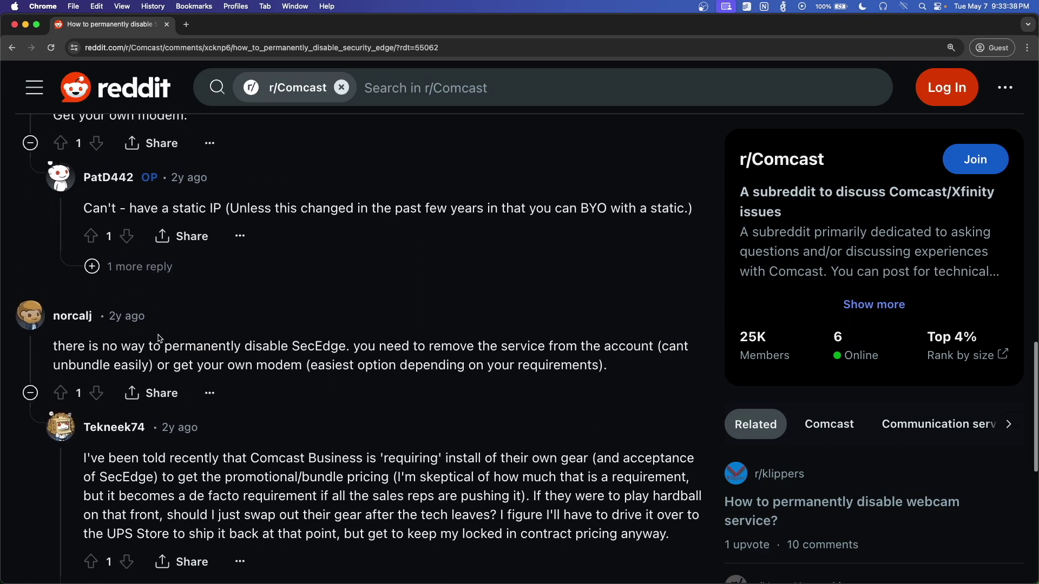
left_click_drag(164, 346, 382, 351)
left_click(459, 347)
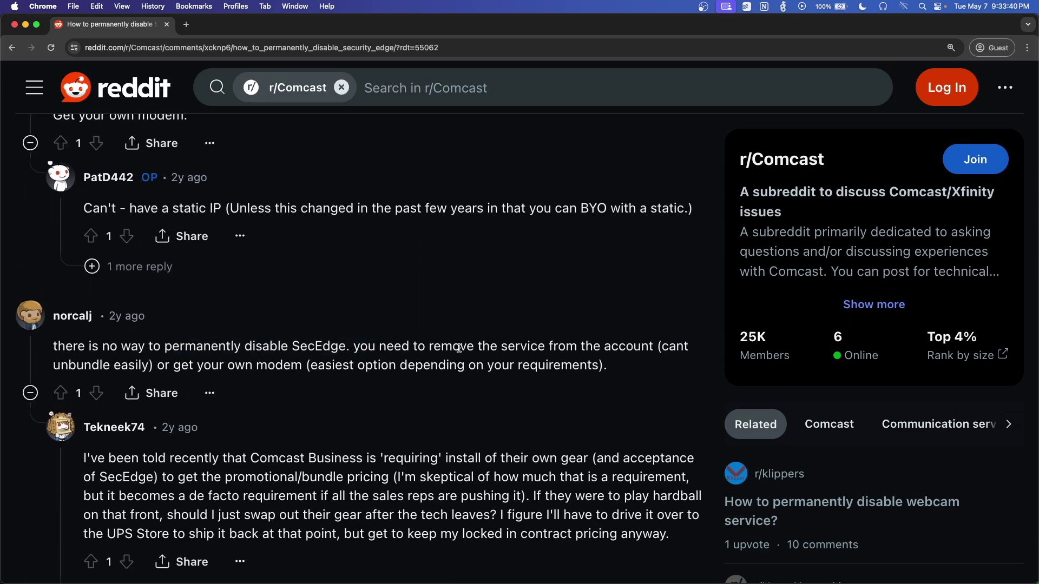
- Expand the 3 hidden replies under the bridge-mode question and highlight the Sonicwall reply
scroll(459, 348, "up", 5)
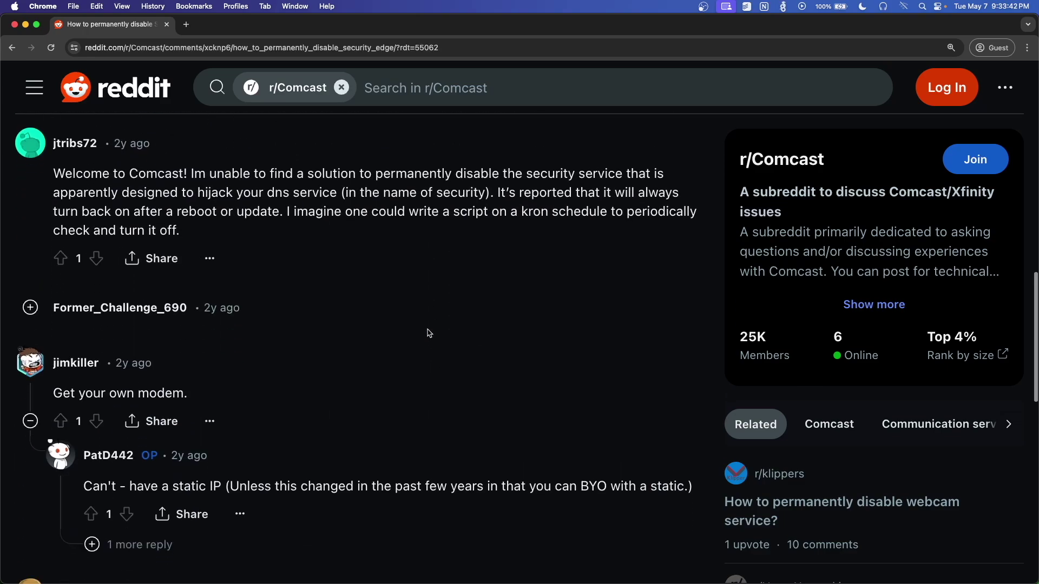
scroll(428, 332, "up", 8)
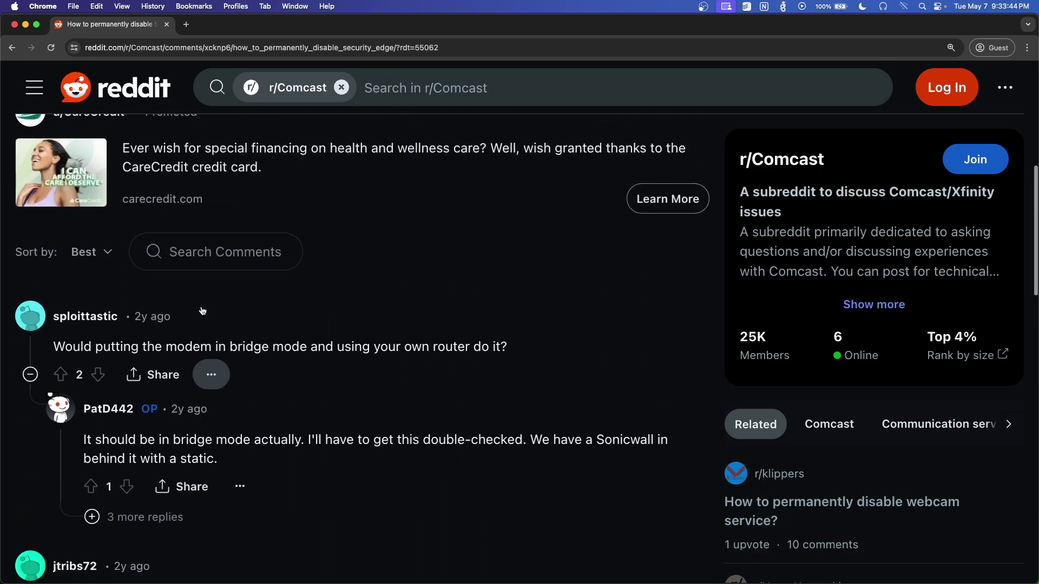
left_click_drag(53, 400, 350, 399)
scroll(349, 406, "down", 3)
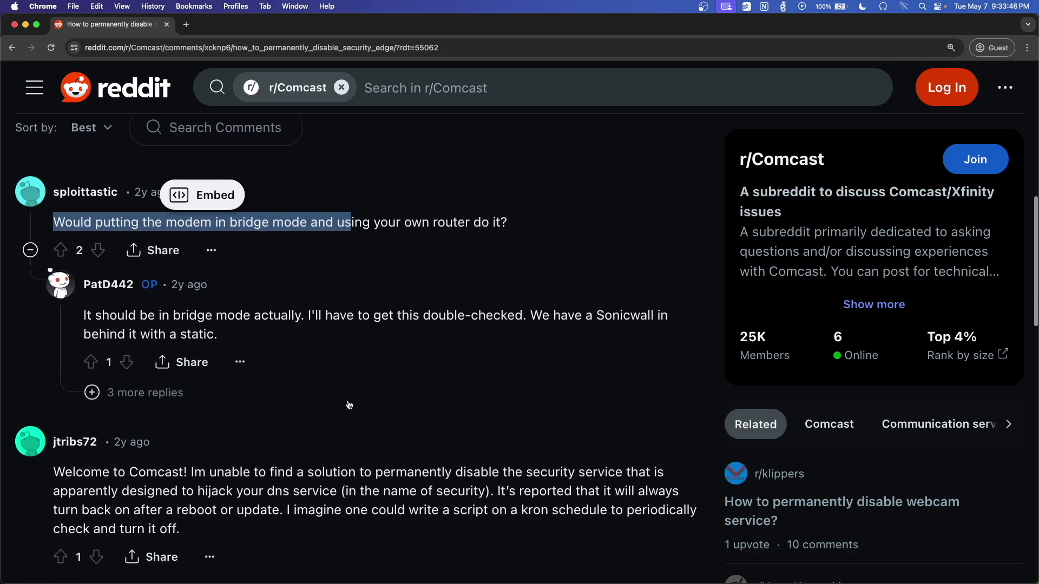
left_click(349, 405)
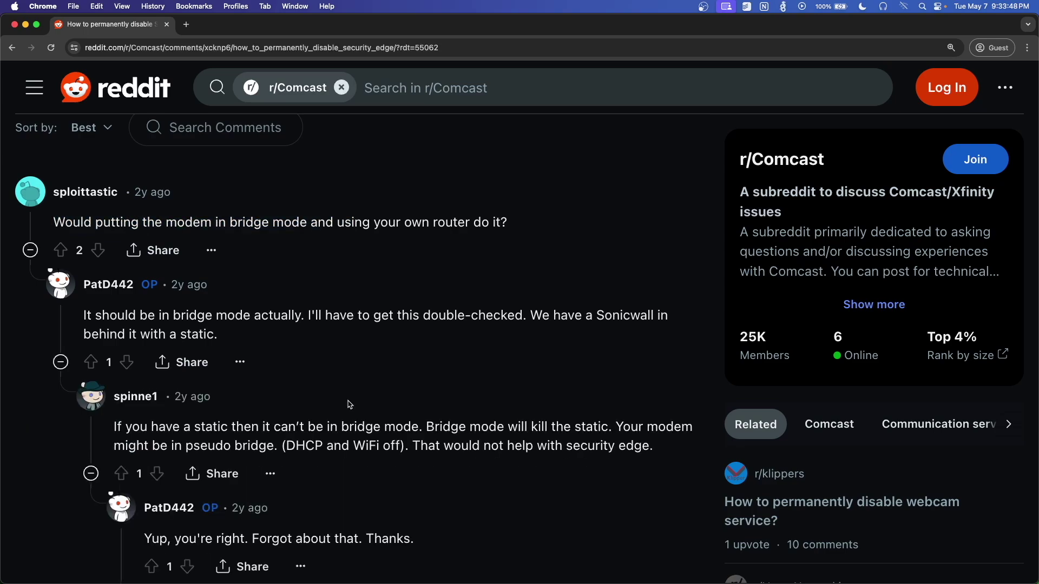
left_click_drag(247, 332, 227, 309)
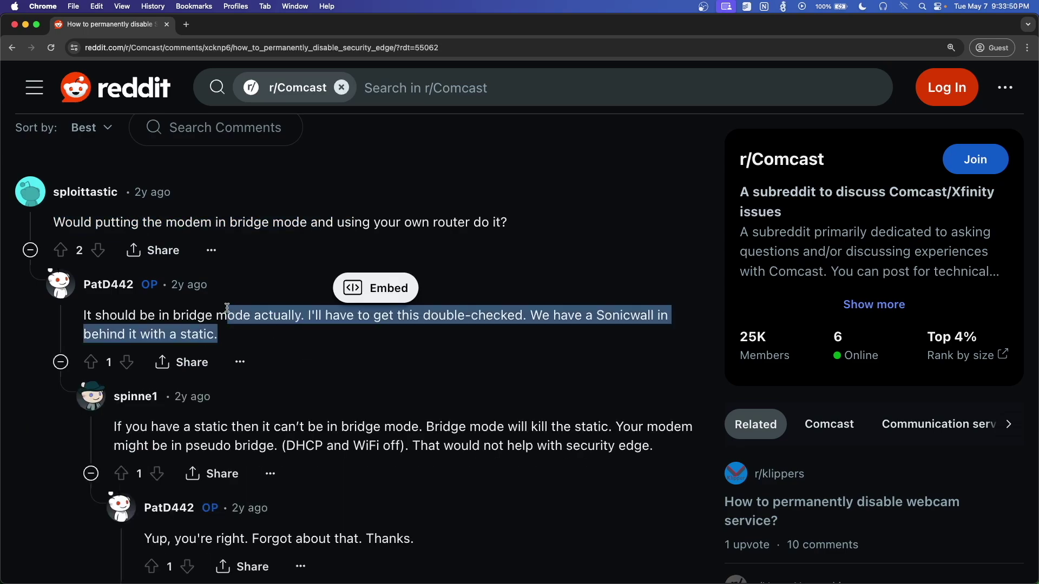
left_click(227, 309)
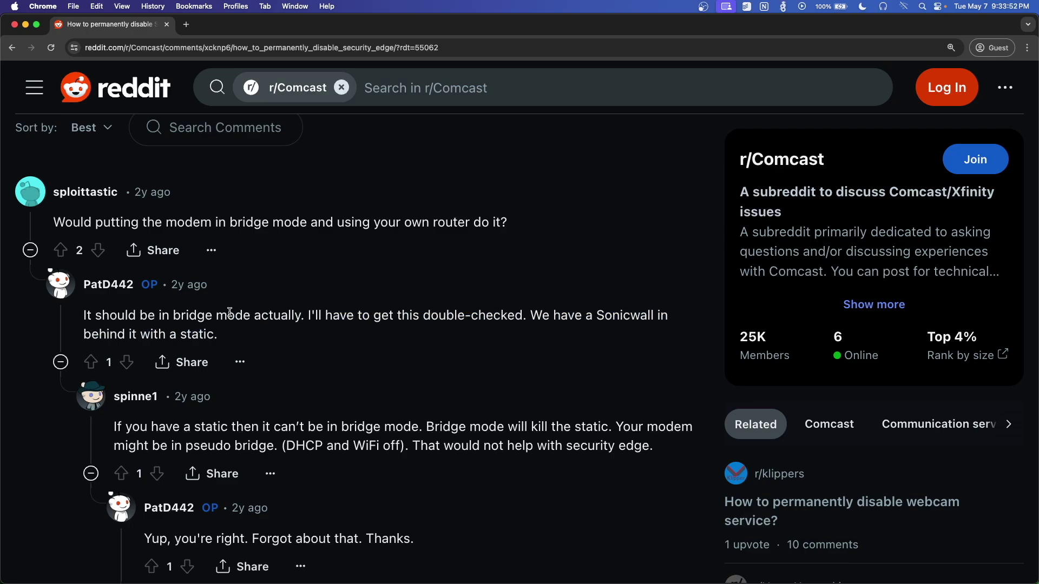
scroll(229, 311, "down", 2)
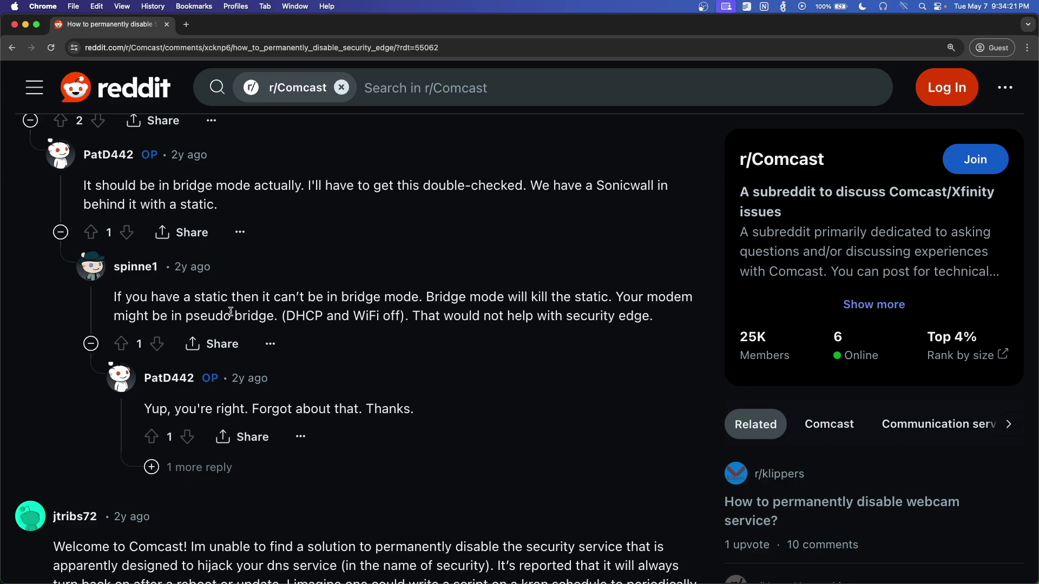
- Close the Chrome tab showing the r/Comcast Security Edge thread
left_click(167, 25)
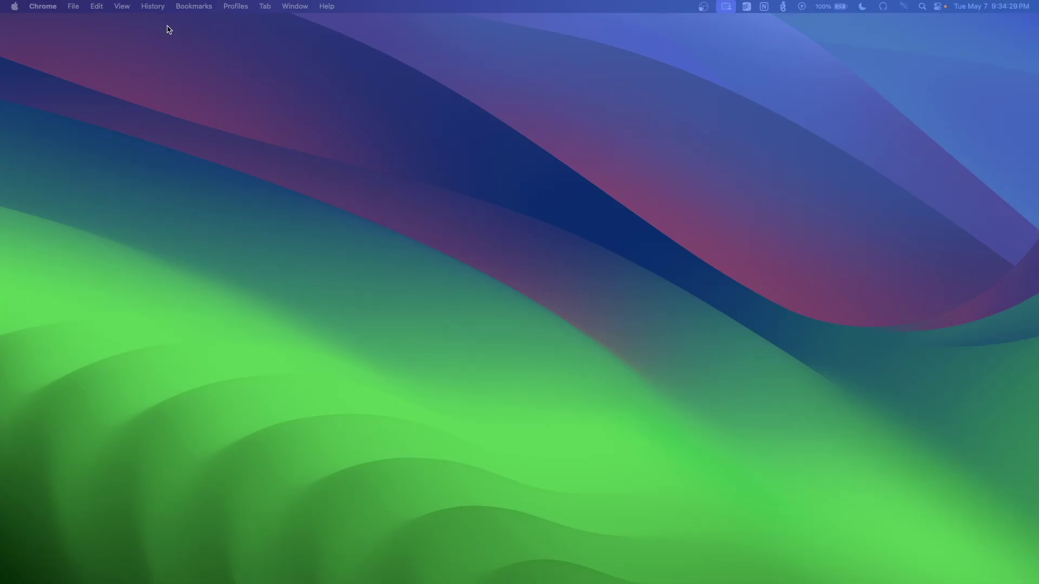